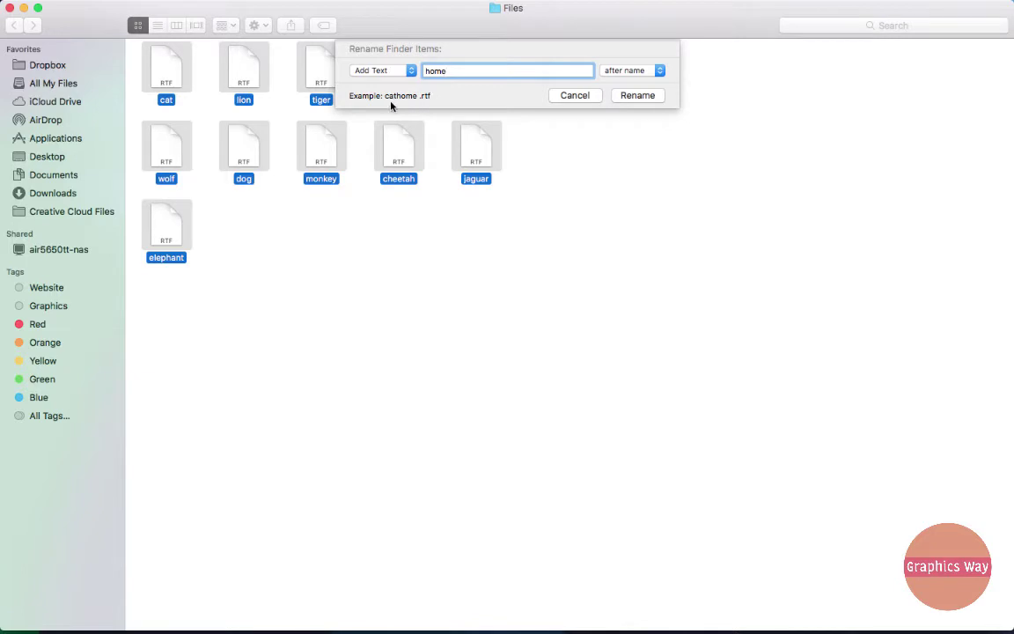
Add the text "-home" after the name of every selected file and apply the batch rename
left_click(425, 70)
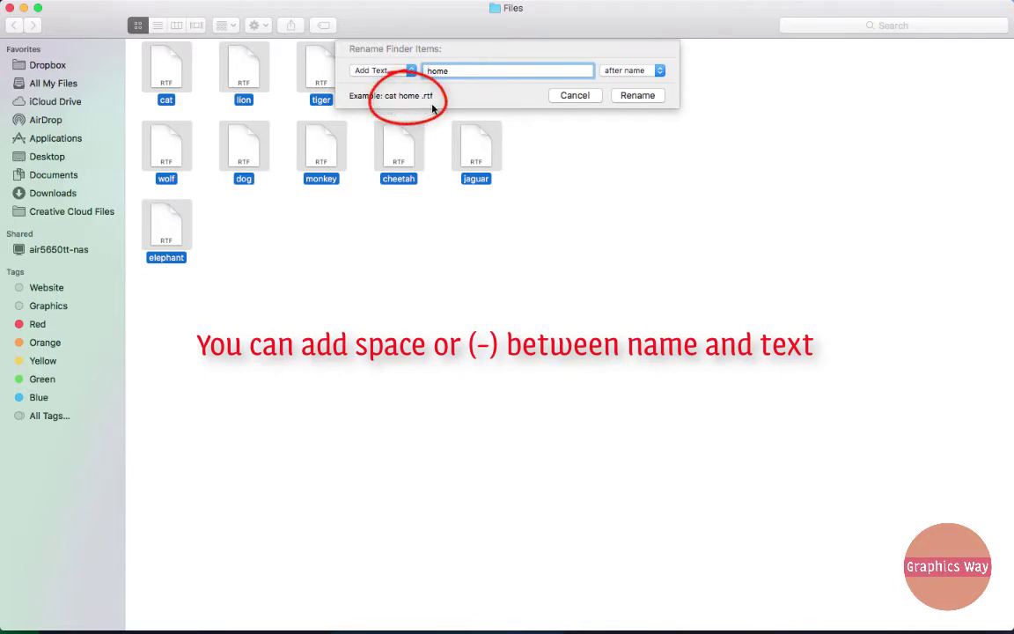
key("BackSpace")
type("-")
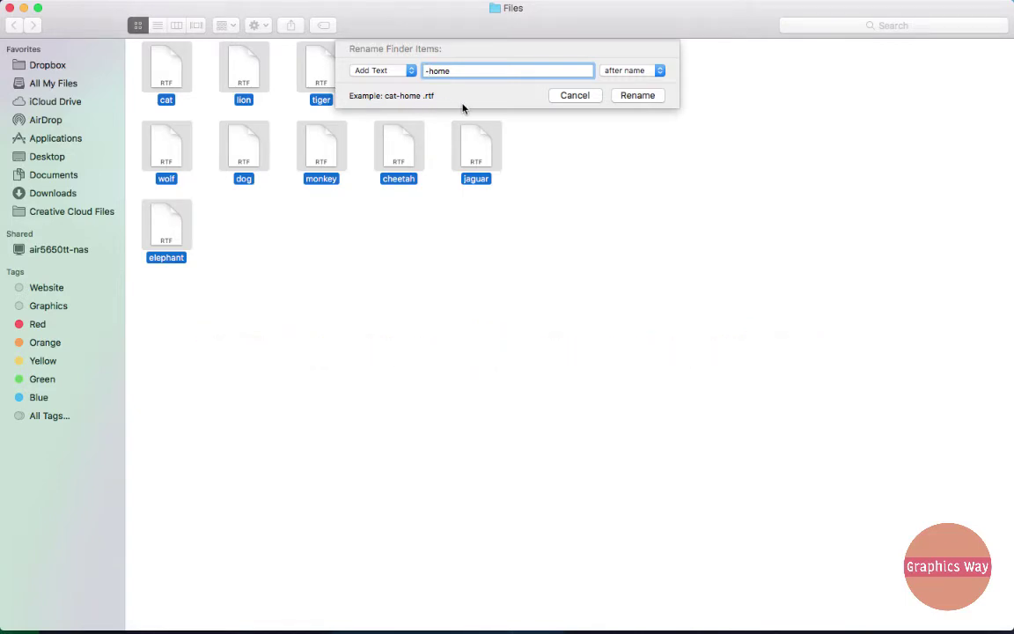
left_click(638, 95)
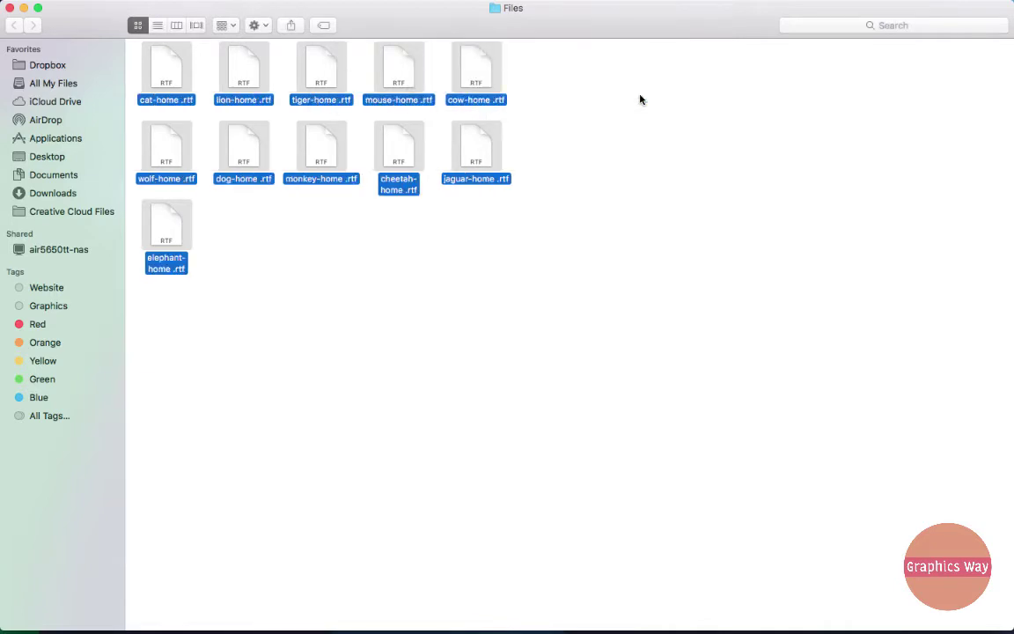
left_click(607, 202)
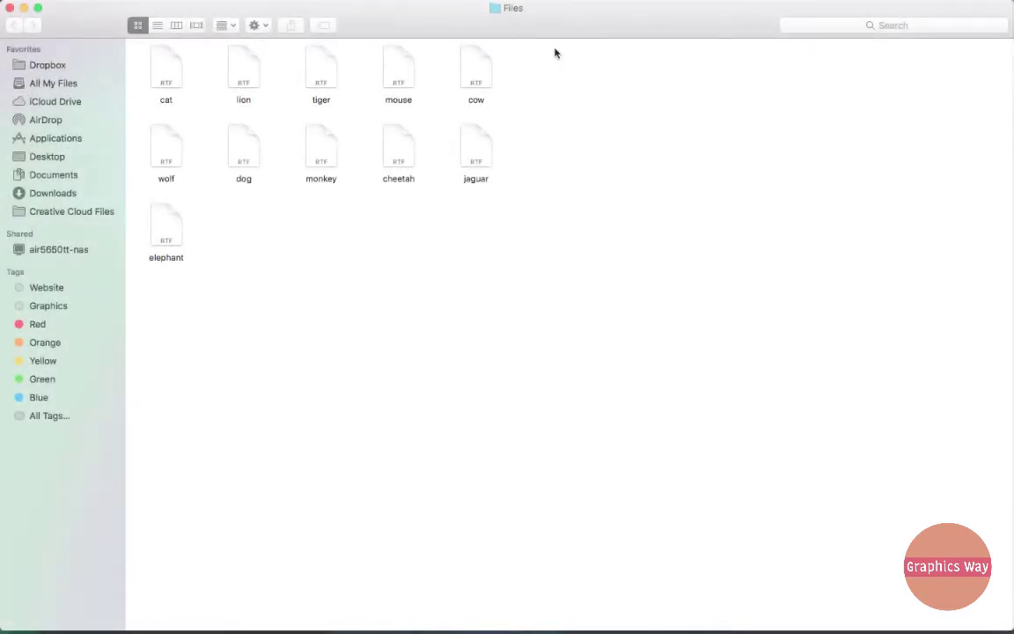
Start a batch rename of all eleven animal files and clear the text to add
left_click_drag(554, 50, 163, 305)
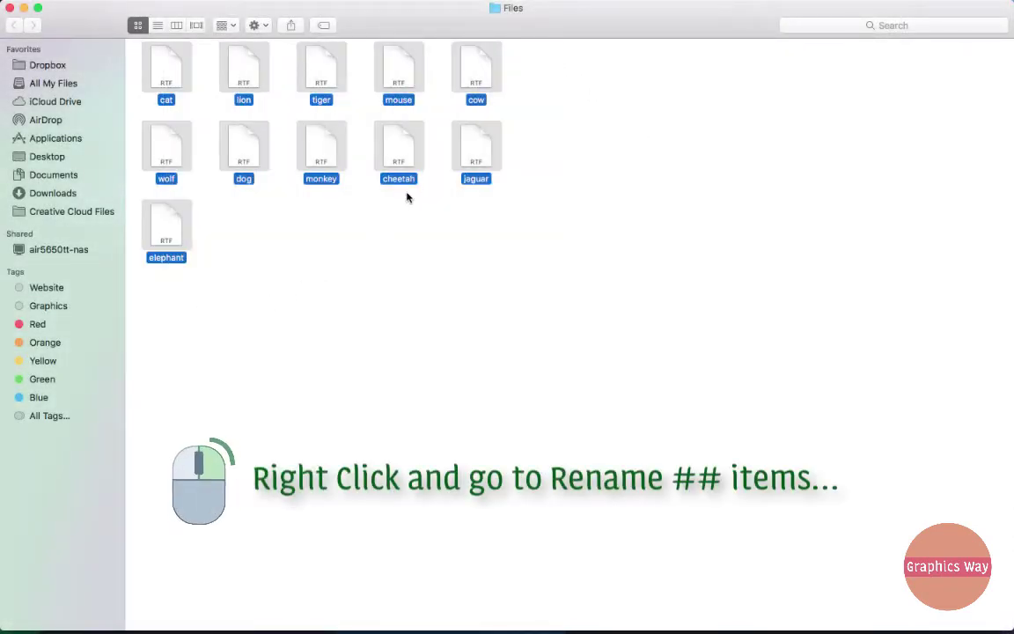
right_click(469, 150)
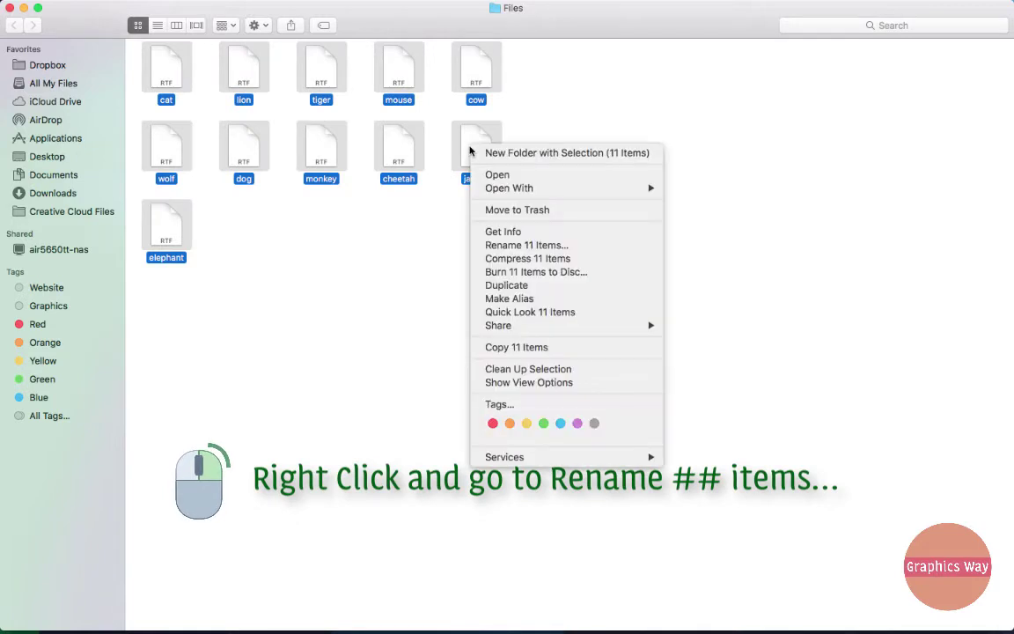
left_click(502, 250)
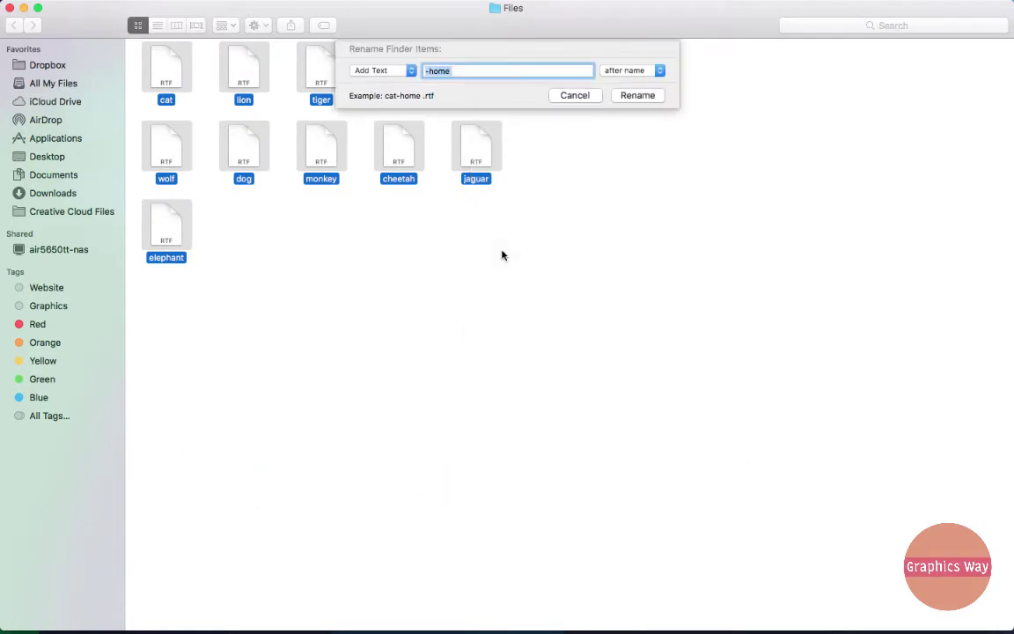
left_click(472, 72)
key("BackSpace")
key("BackSpace")
key("BackSpace")
key("BackSpace")
key("BackSpace")
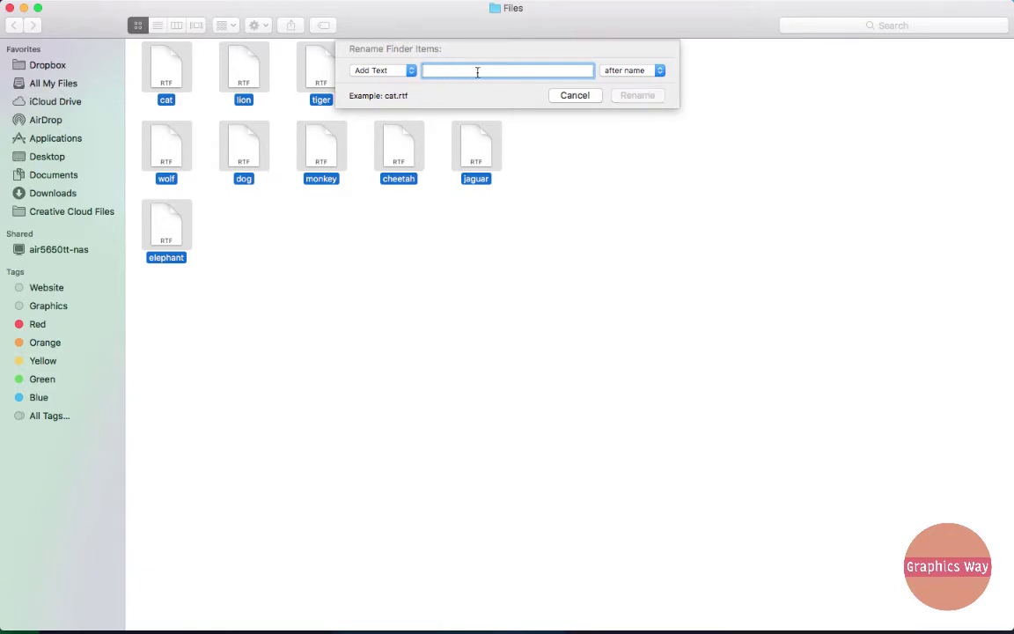
Add "hello" followed by a space before every file name and apply the batch rename
left_click(650, 73)
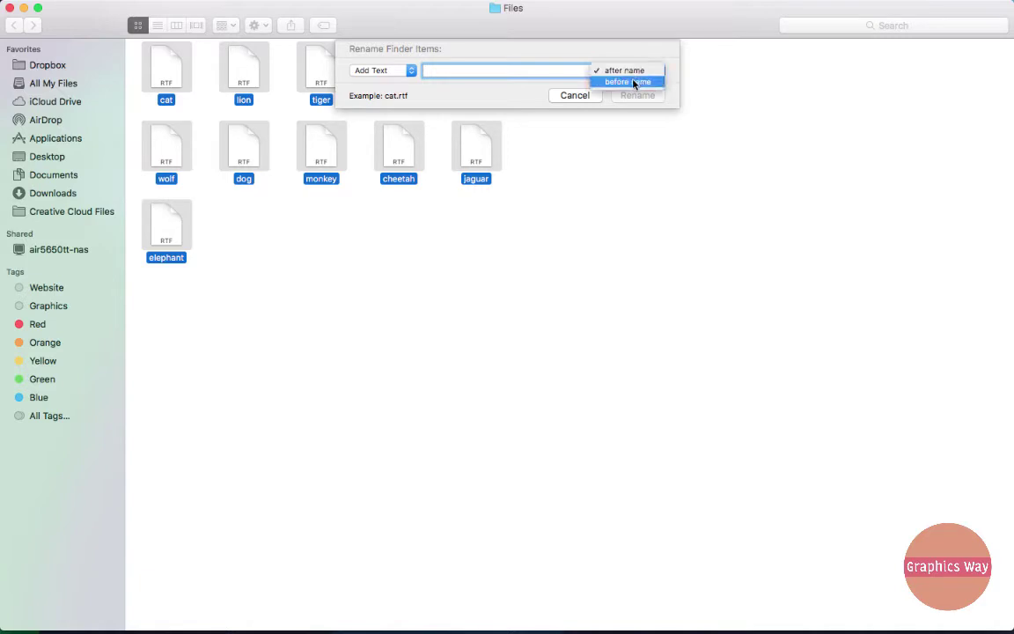
left_click(634, 83)
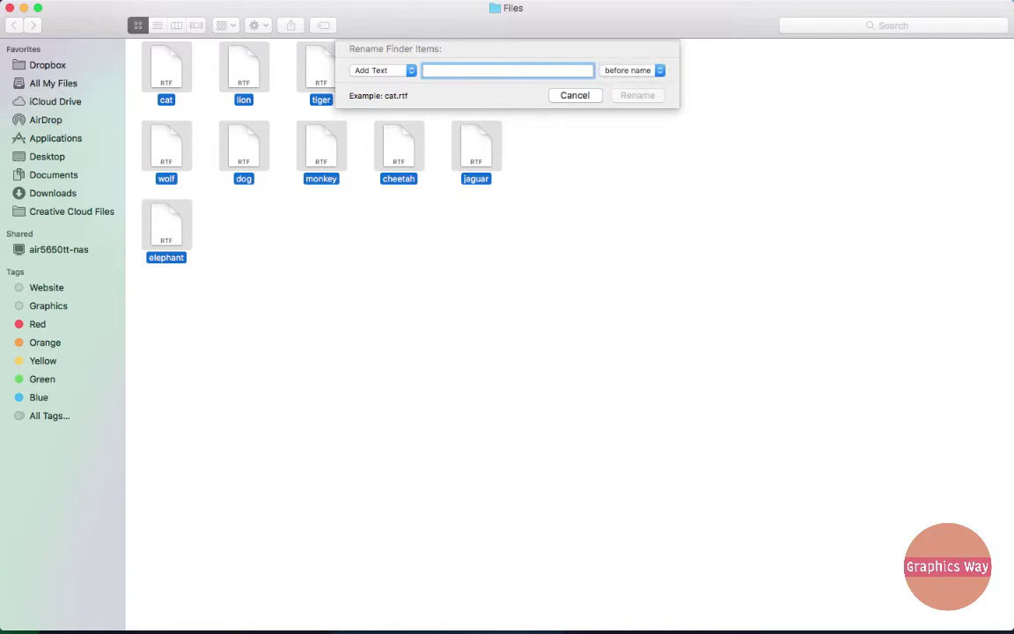
type("hello")
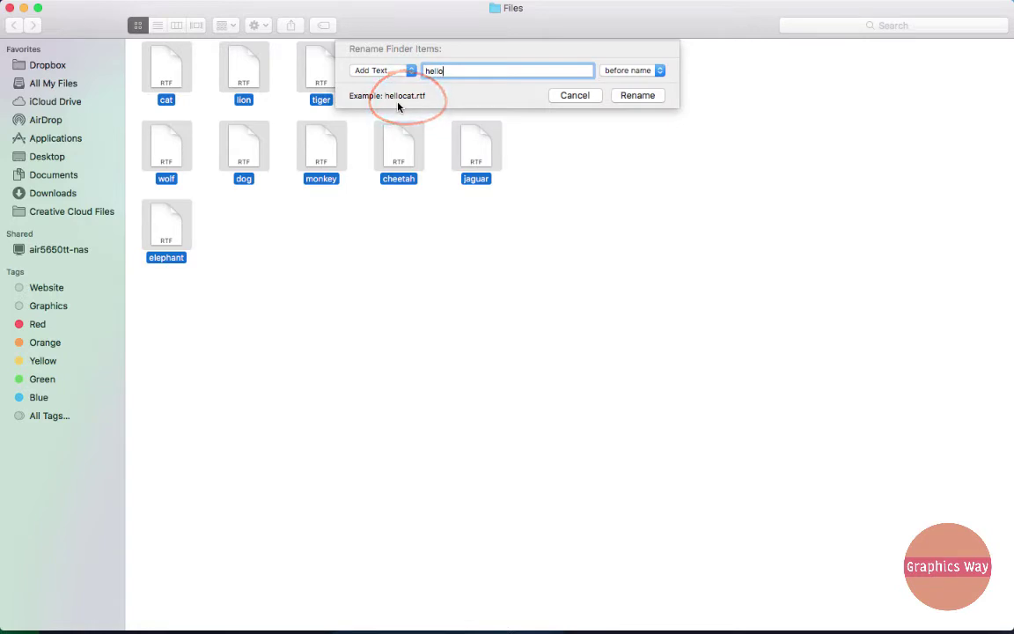
type("-")
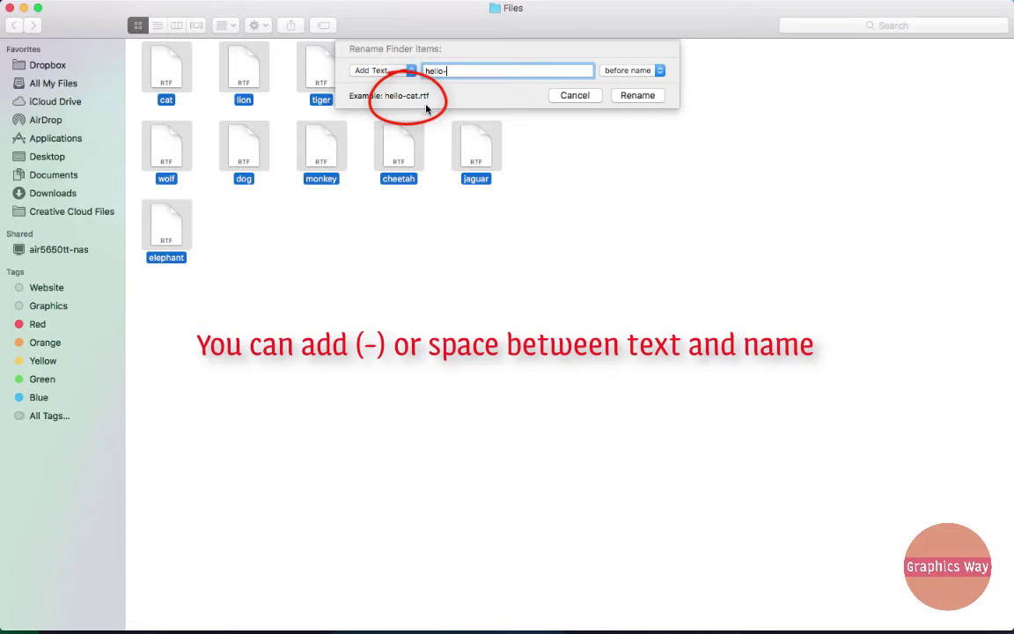
key("BackSpace")
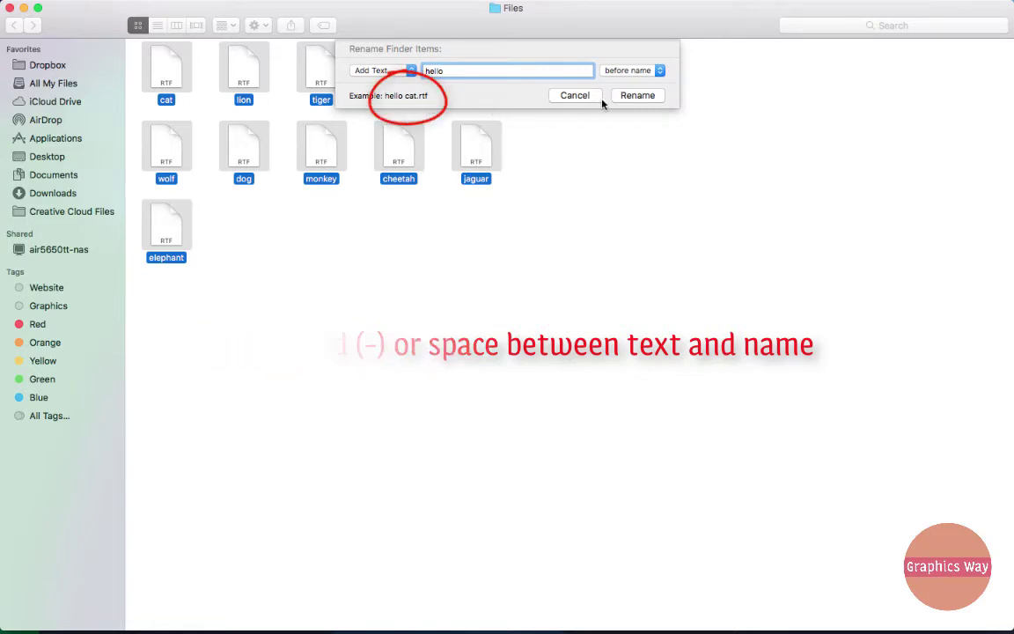
left_click(636, 98)
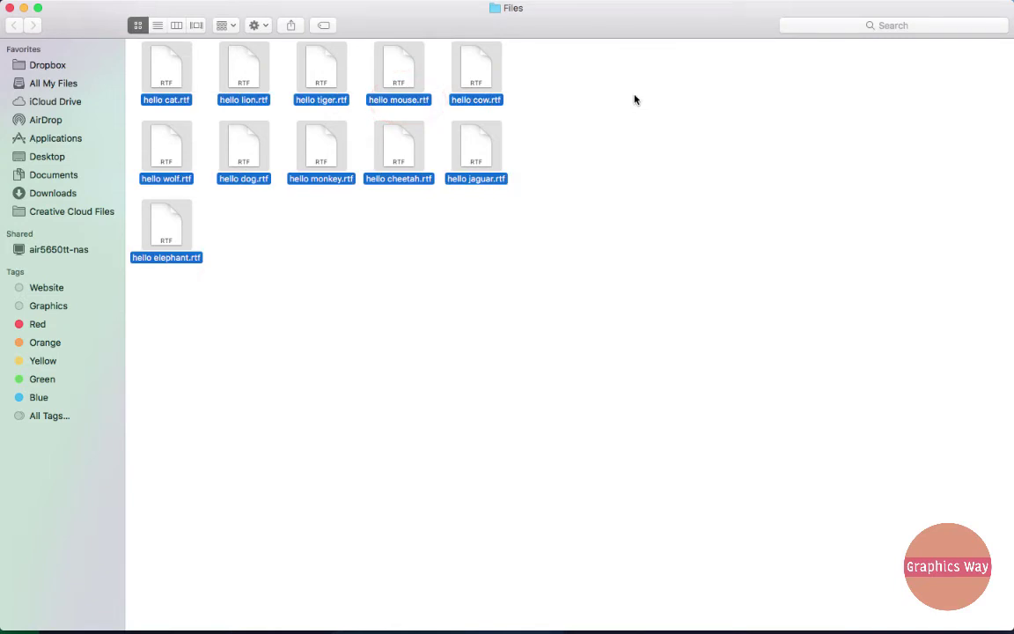
left_click(599, 168)
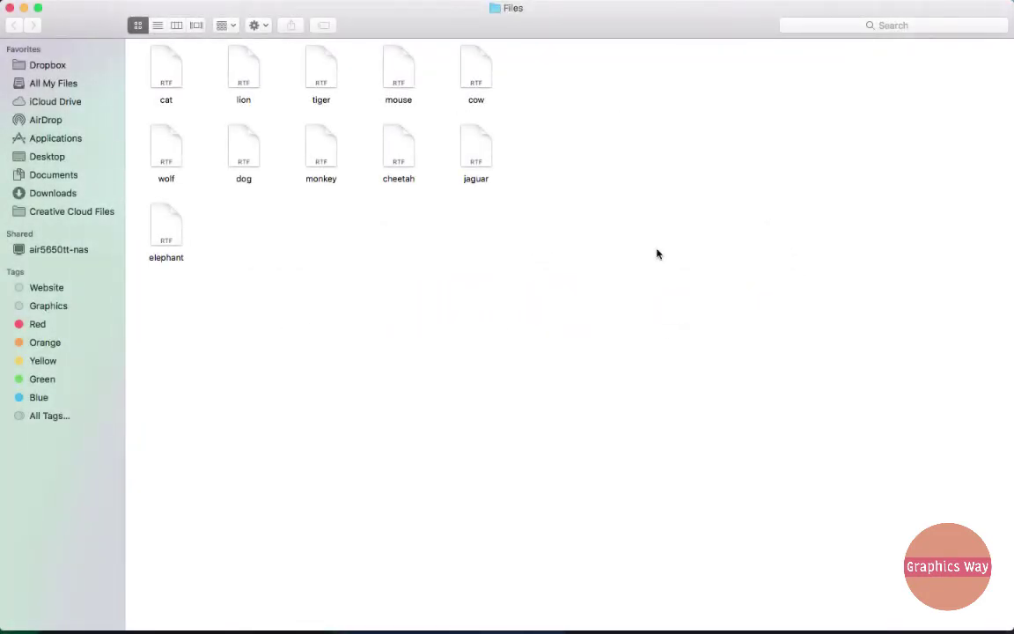
Start a batch rename of all eleven animal files using Format with the Name and Index name format
left_click_drag(541, 56, 135, 327)
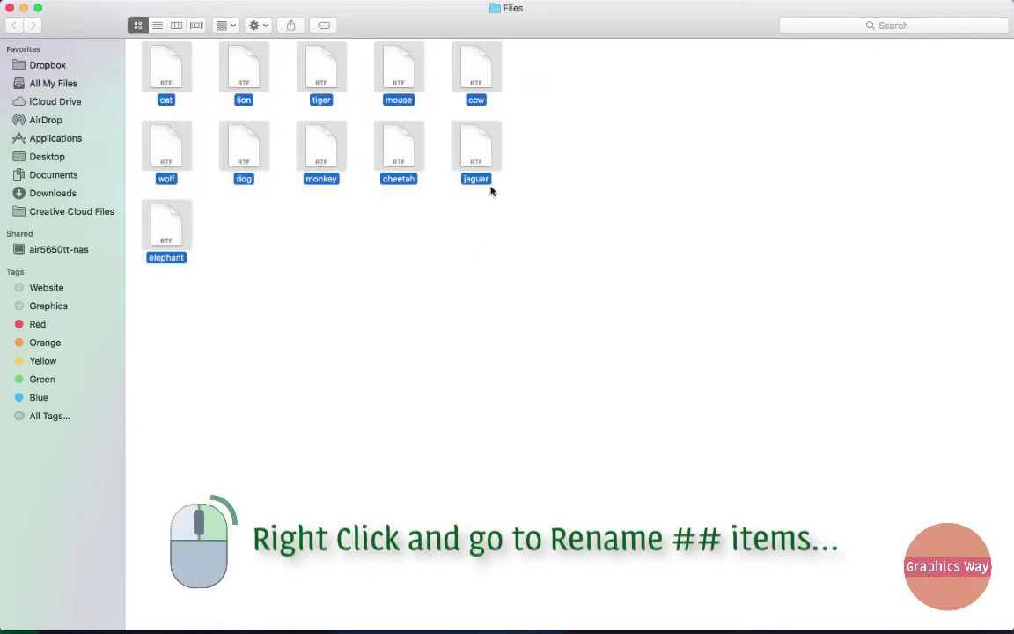
right_click(473, 155)
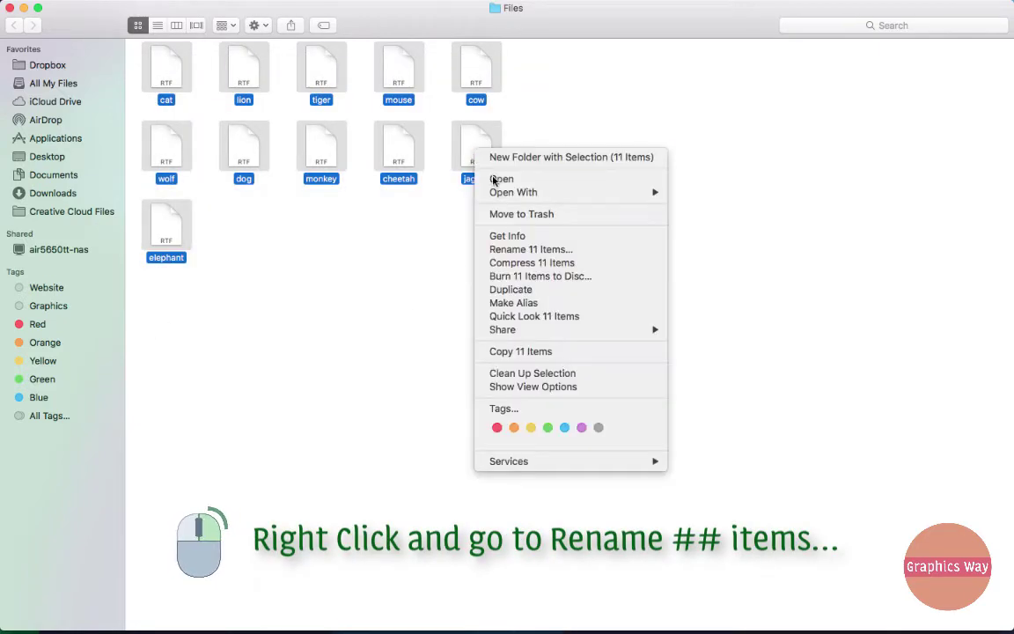
left_click(520, 249)
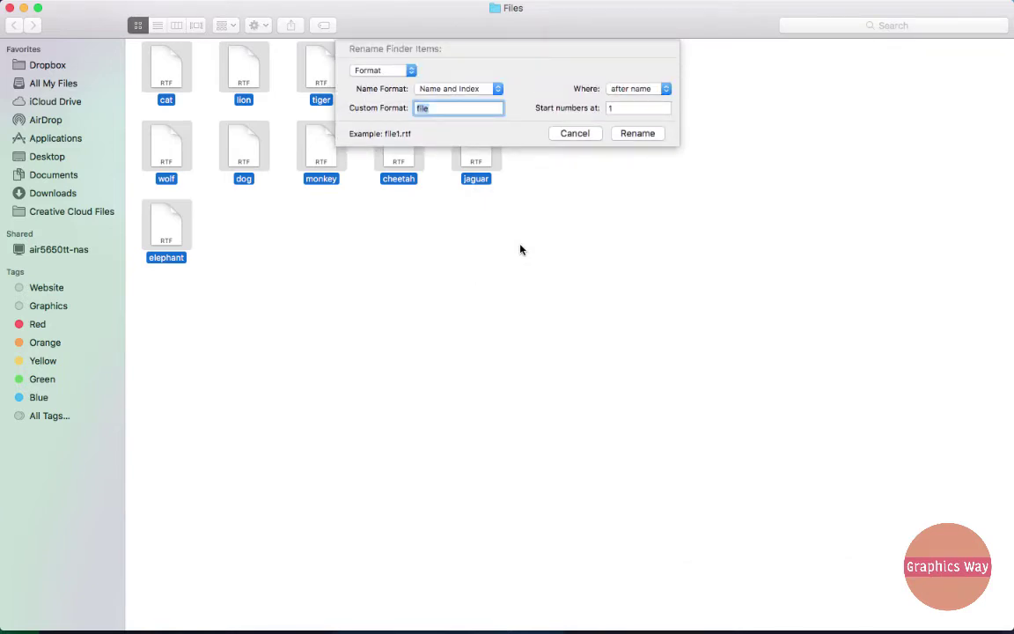
left_click(398, 71)
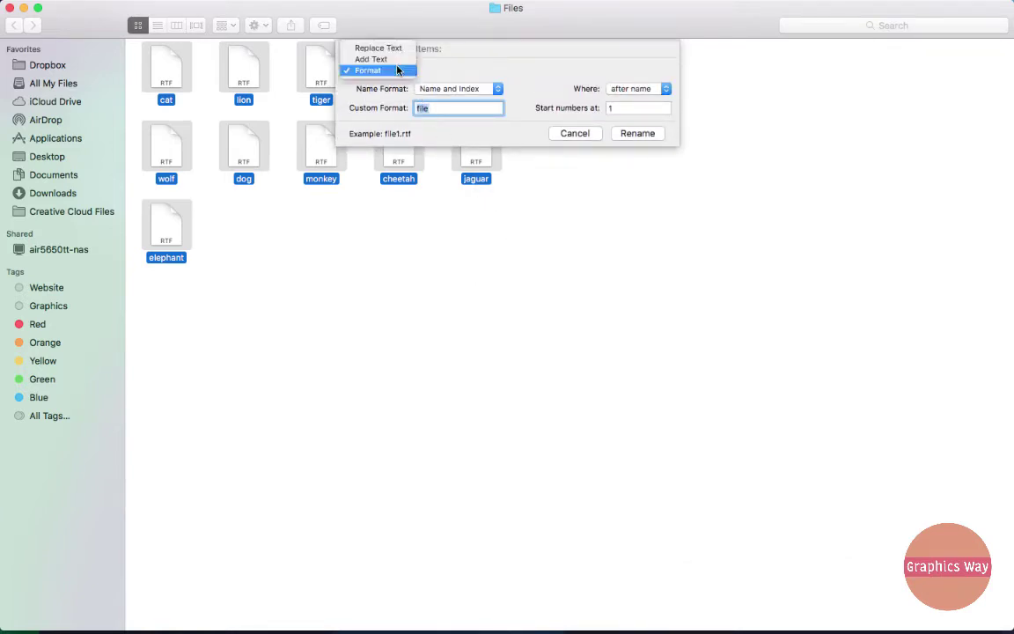
left_click(400, 72)
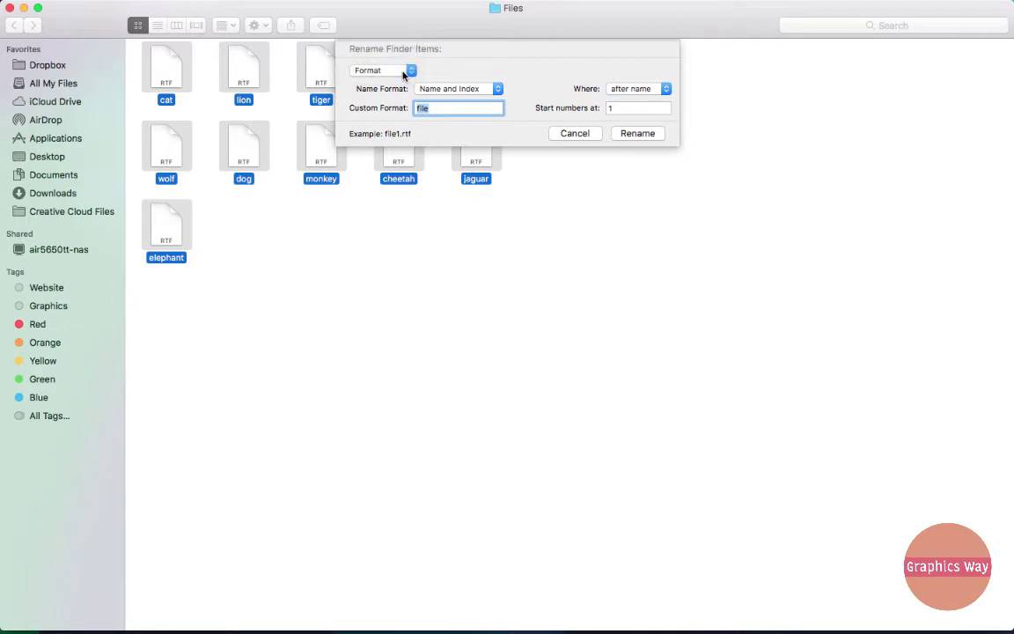
left_click(444, 89)
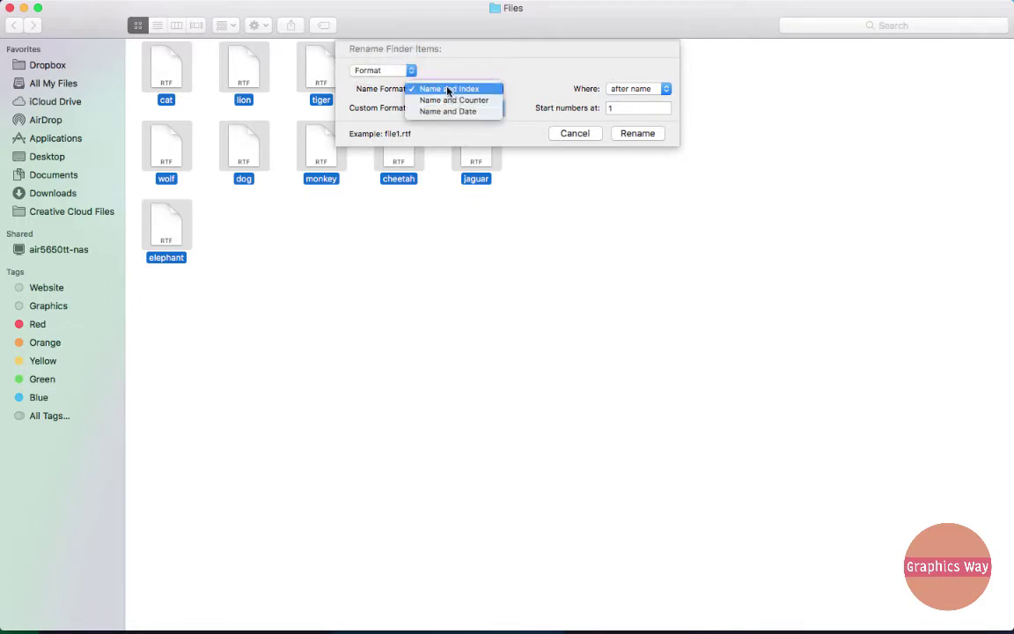
left_click(460, 89)
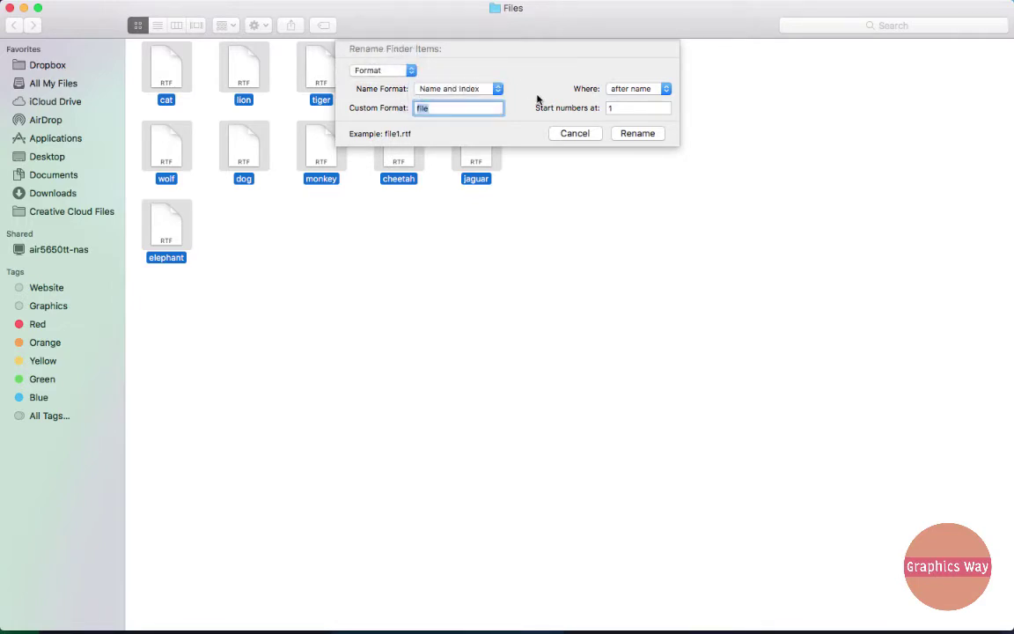
Set the custom format to "animal" with the index placed after the name, and rename the files
left_click(439, 107)
key("BackSpace")
key("BackSpace")
key("BackSpace")
key("BackSpace")
type("animal")
left_click(640, 90)
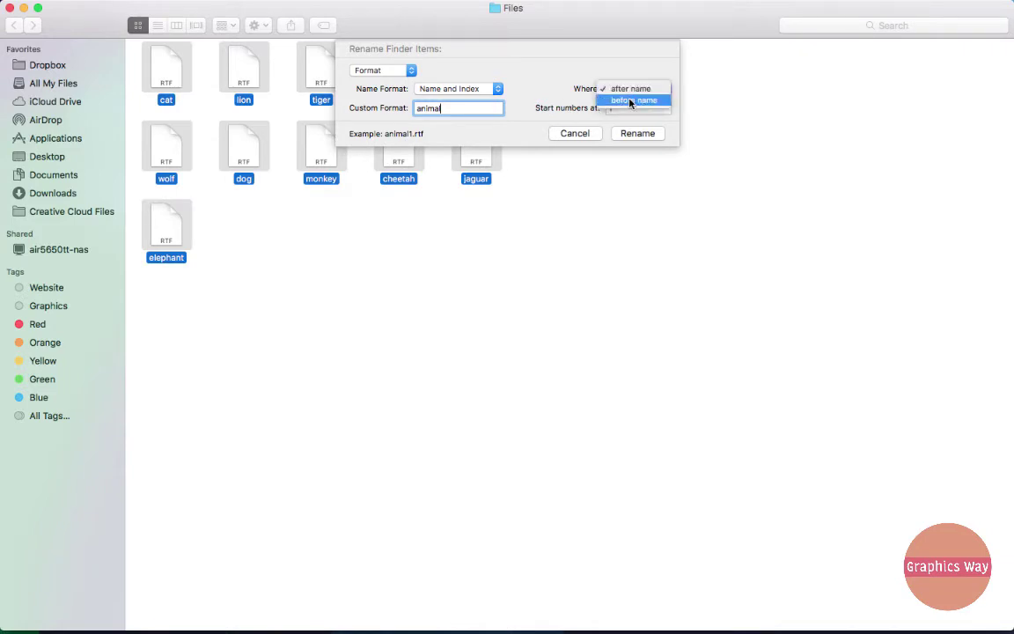
left_click(641, 100)
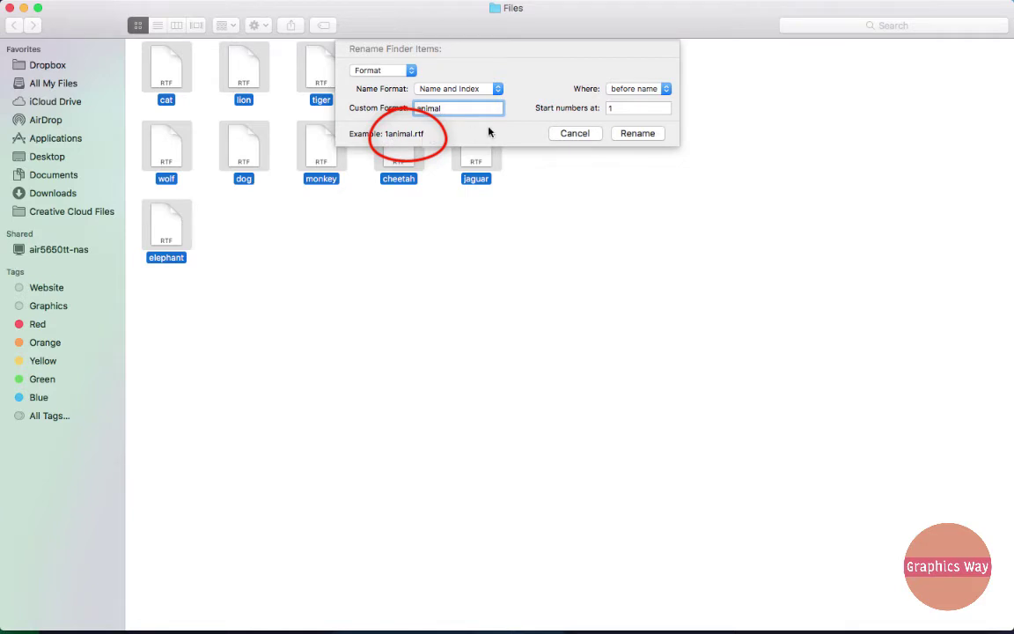
left_click(630, 90)
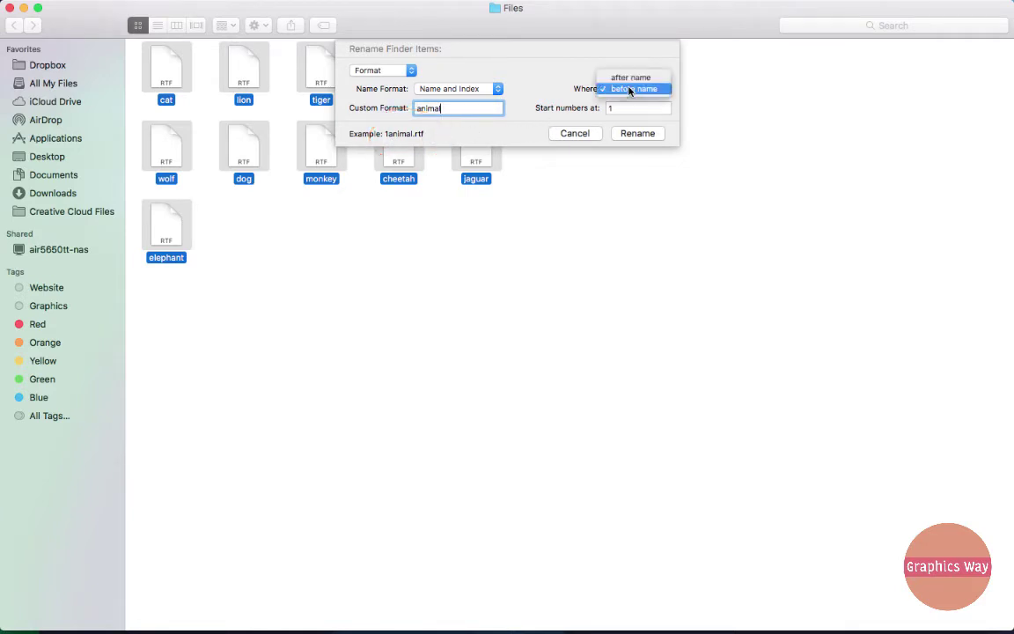
left_click(634, 77)
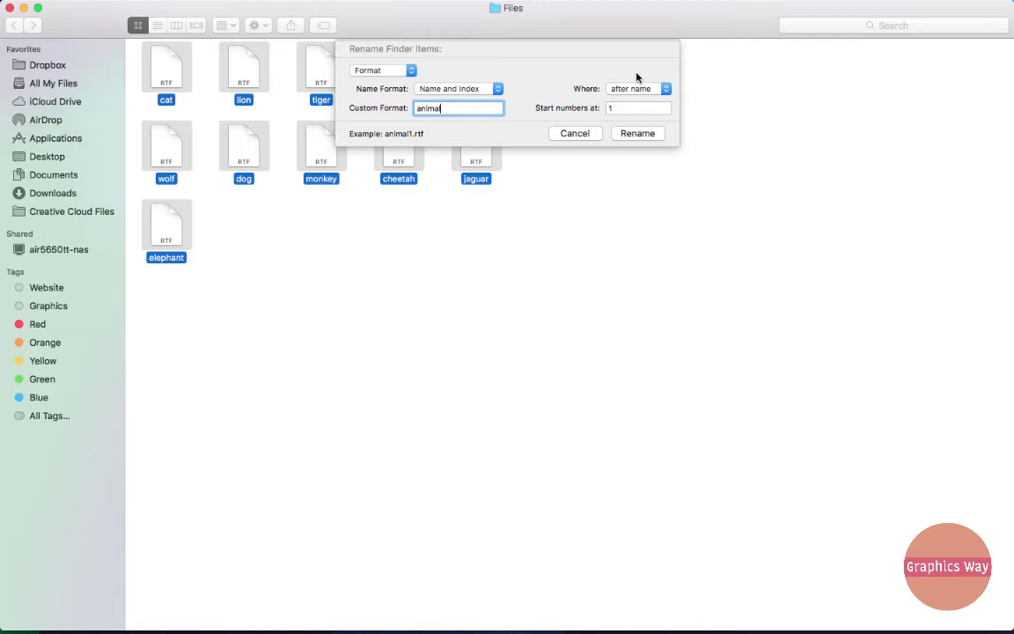
left_click(640, 134)
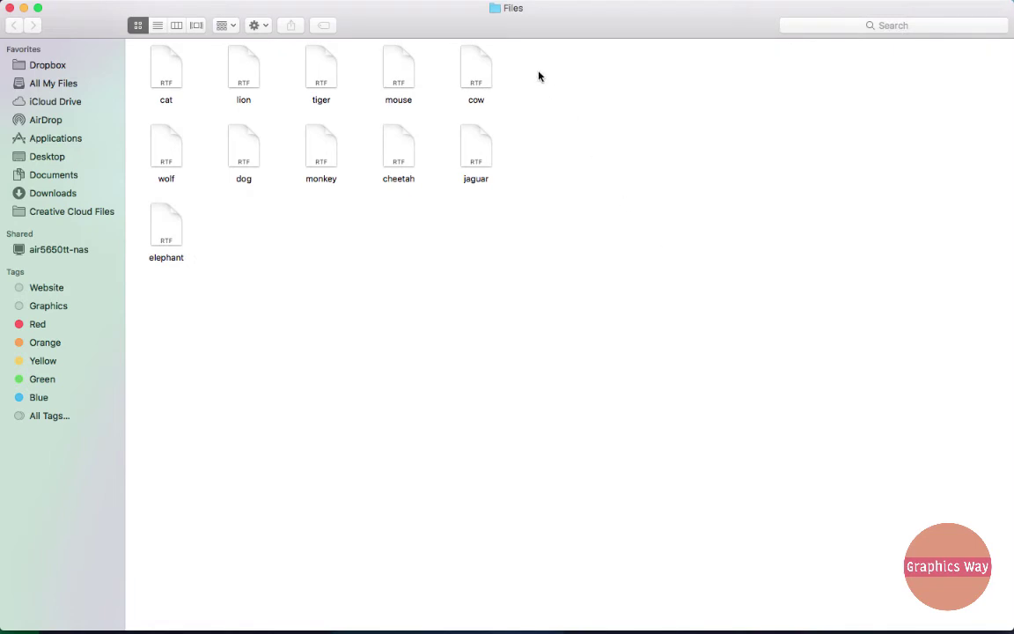
Batch rename all eleven animal files with the "animal" format, placing the index before the name
left_click_drag(532, 54, 149, 271)
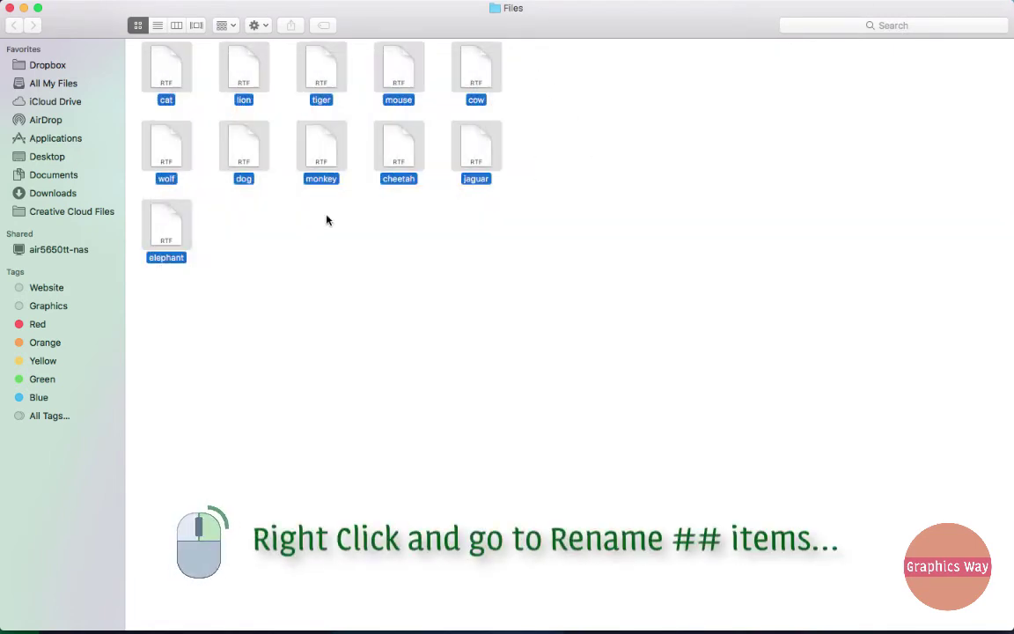
right_click(317, 60)
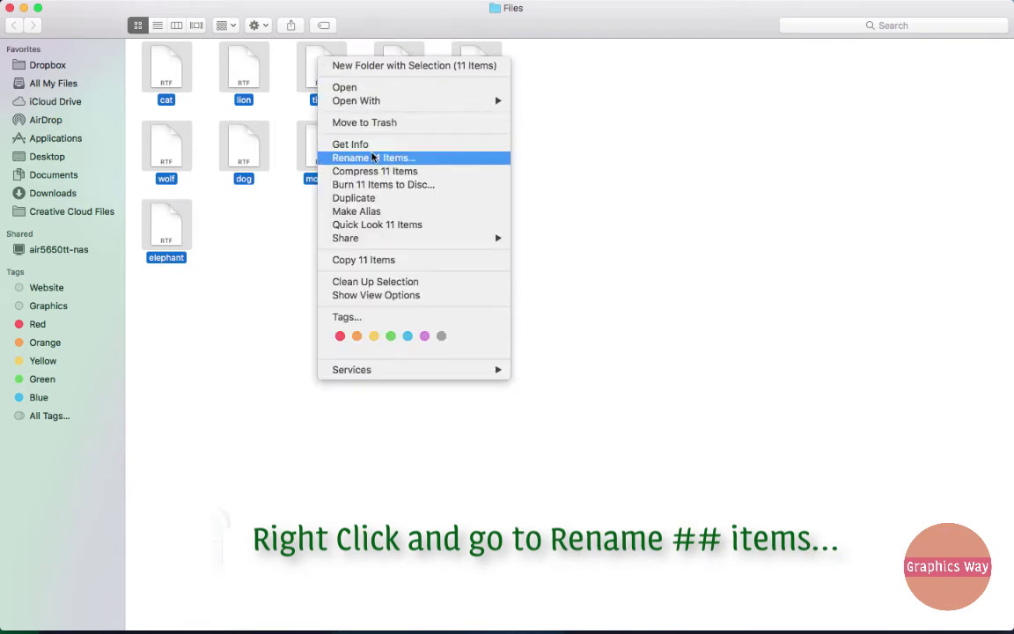
left_click(372, 157)
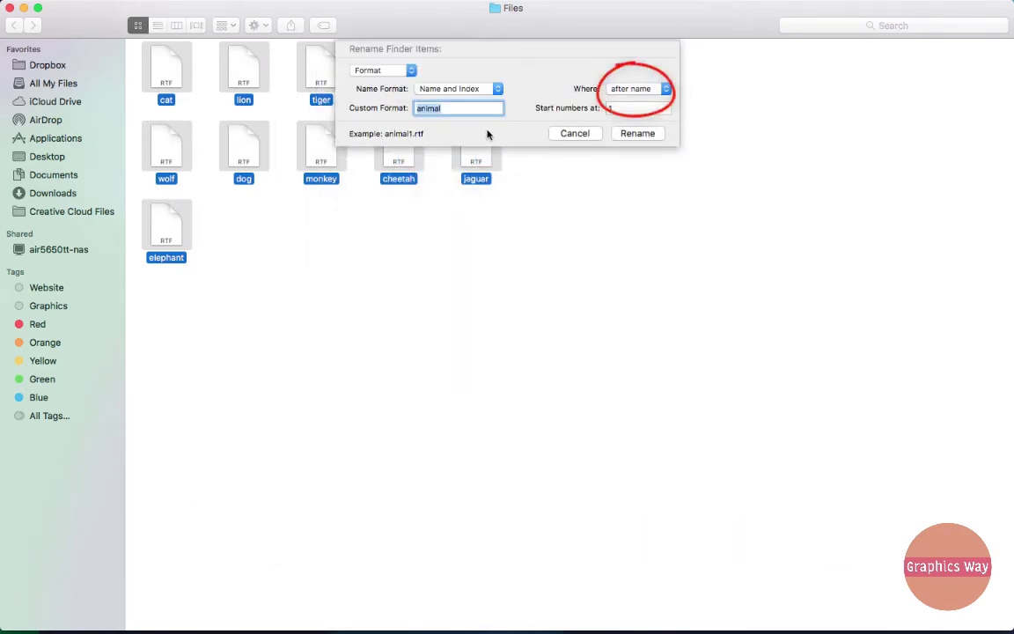
left_click(629, 90)
left_click(630, 100)
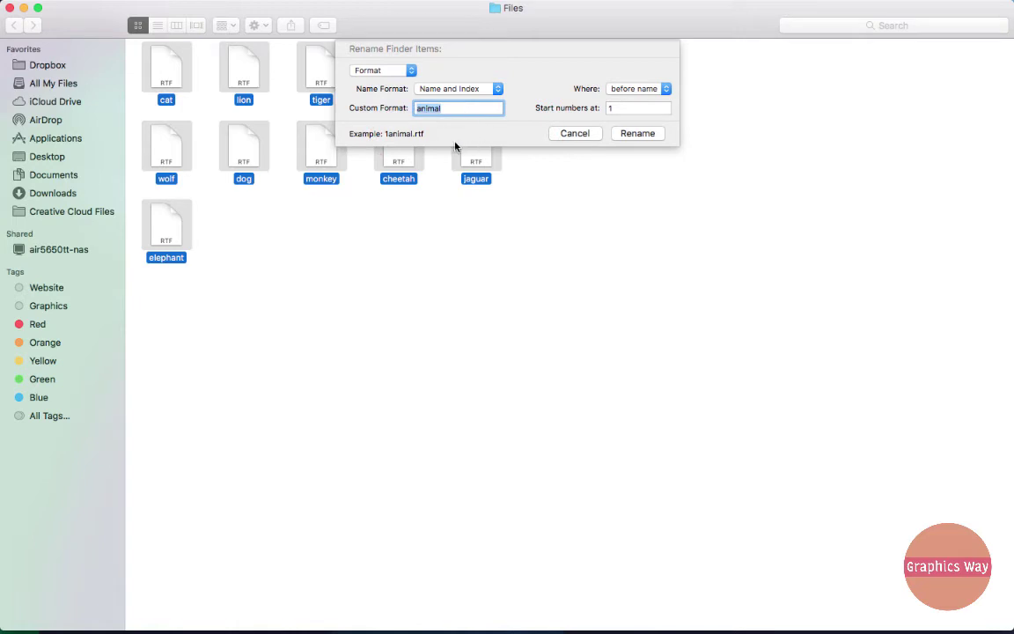
left_click(636, 134)
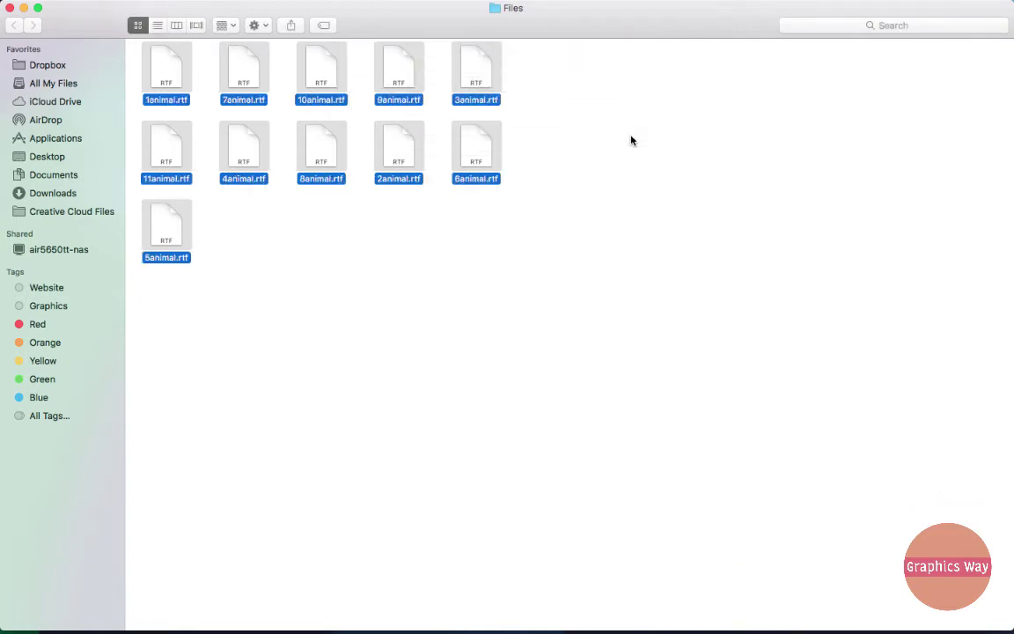
left_click(633, 244)
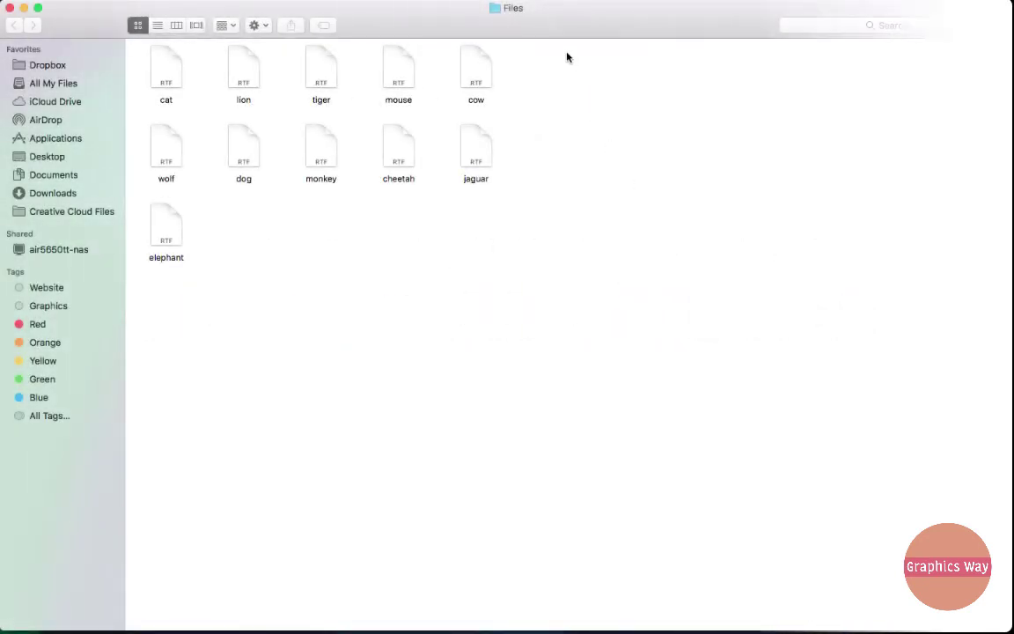
Batch rename all eleven animal files using the Name and Counter format, with the counter placed after the name "animal"
left_click_drag(564, 46, 216, 276)
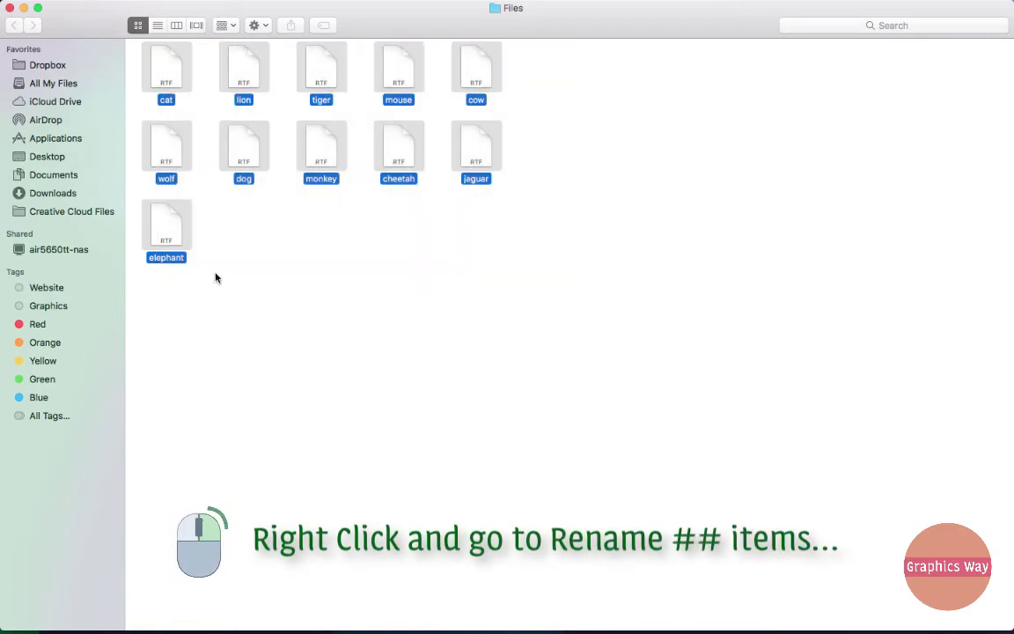
right_click(470, 148)
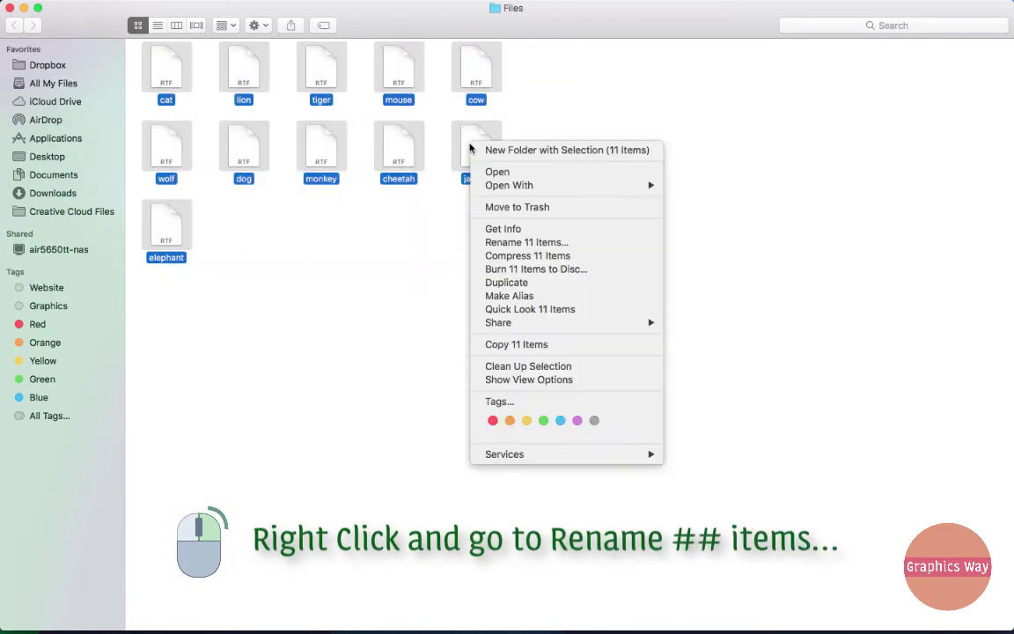
left_click(505, 242)
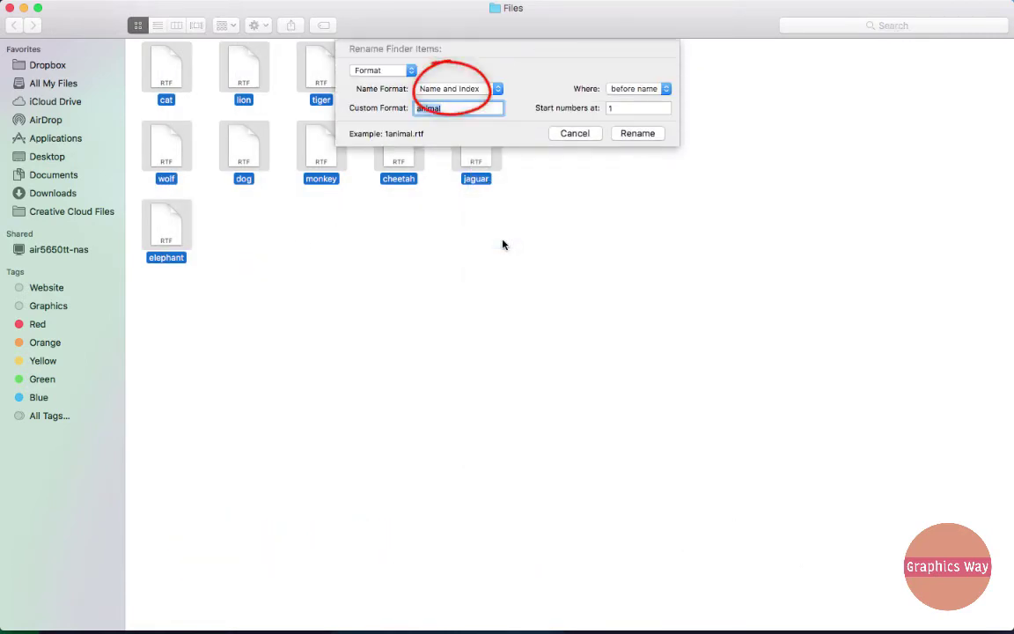
left_click(473, 92)
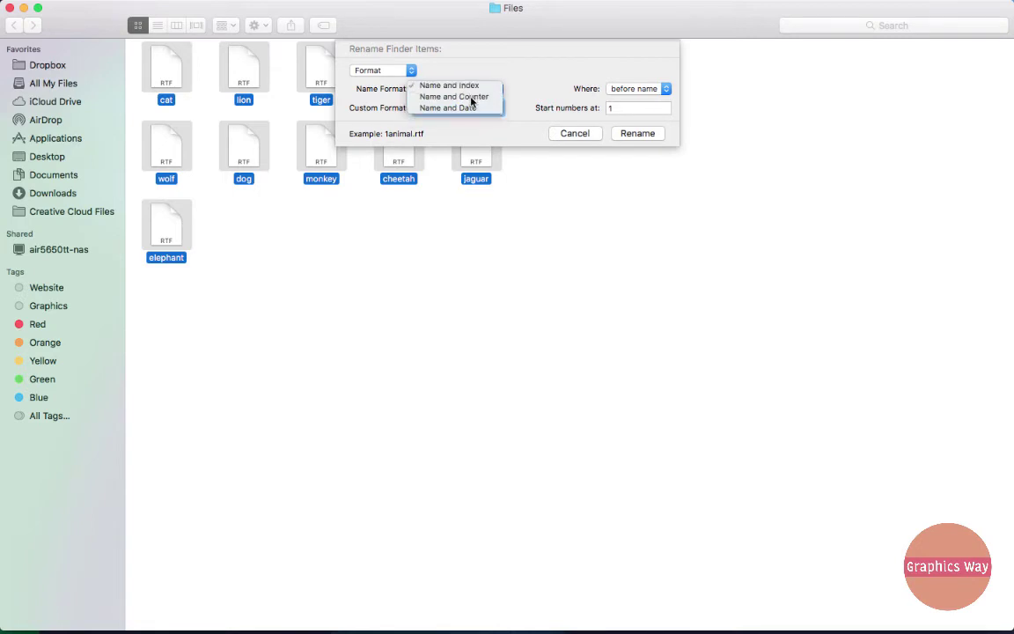
left_click(472, 101)
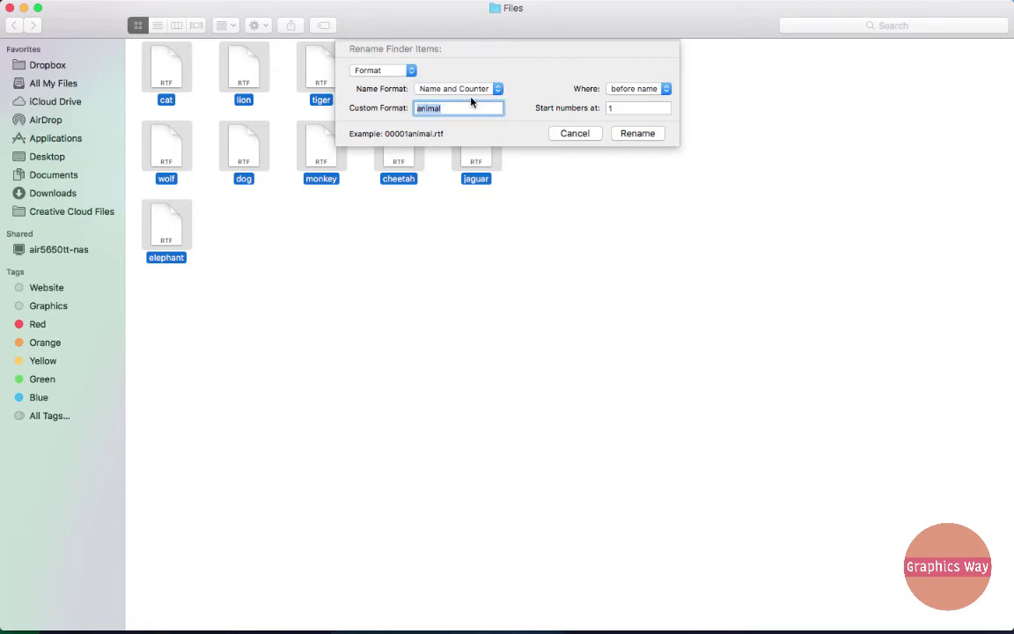
left_click(626, 87)
left_click(637, 133)
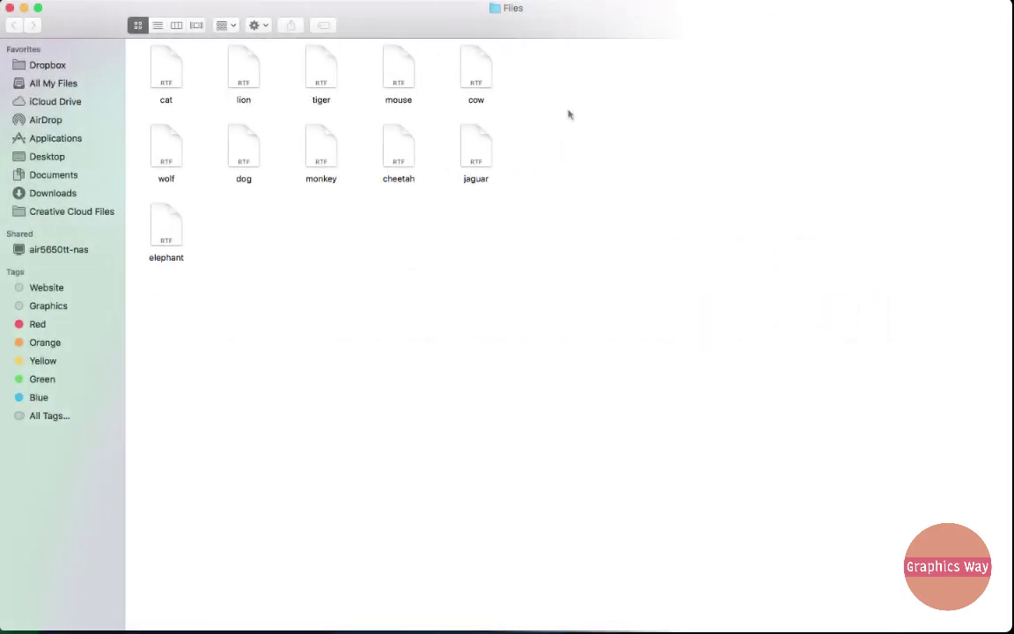
Batch rename all eleven animal files using Name and Counter, placing the counter before the name "animal"
left_click_drag(549, 48, 167, 295)
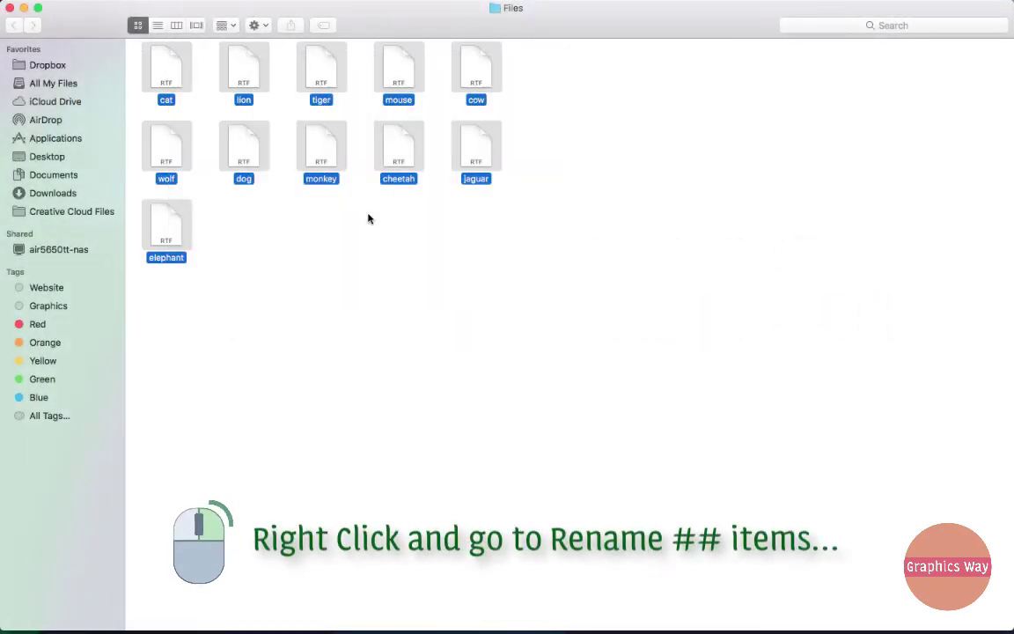
right_click(485, 141)
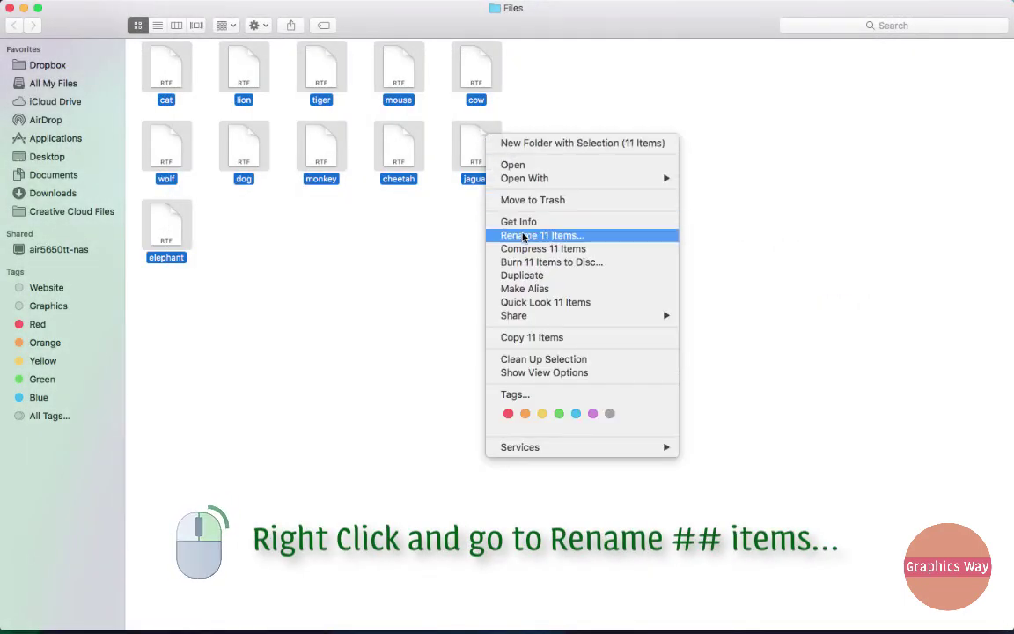
left_click(524, 235)
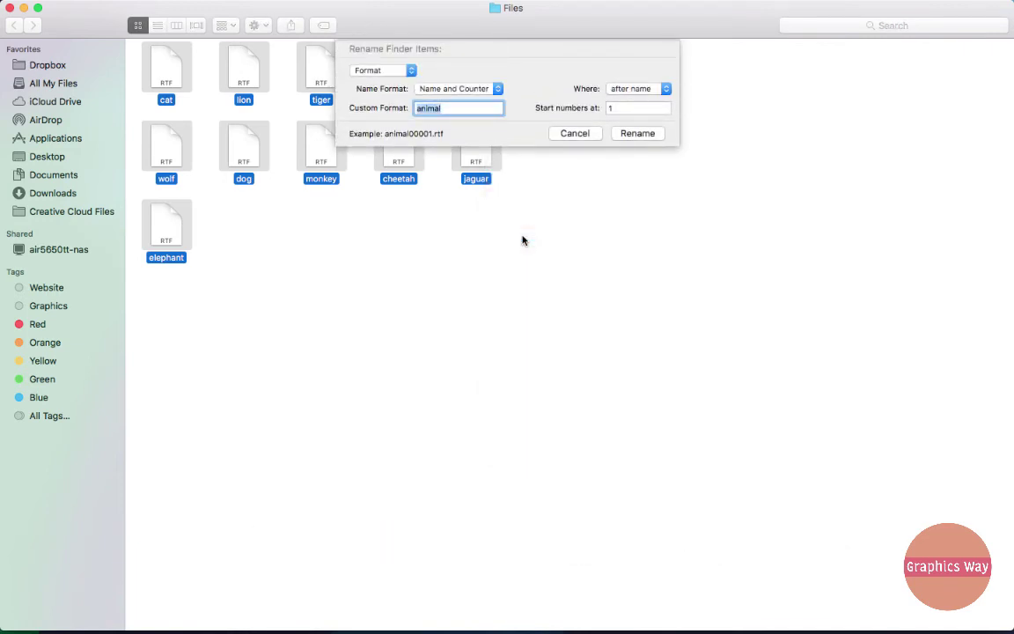
left_click(634, 89)
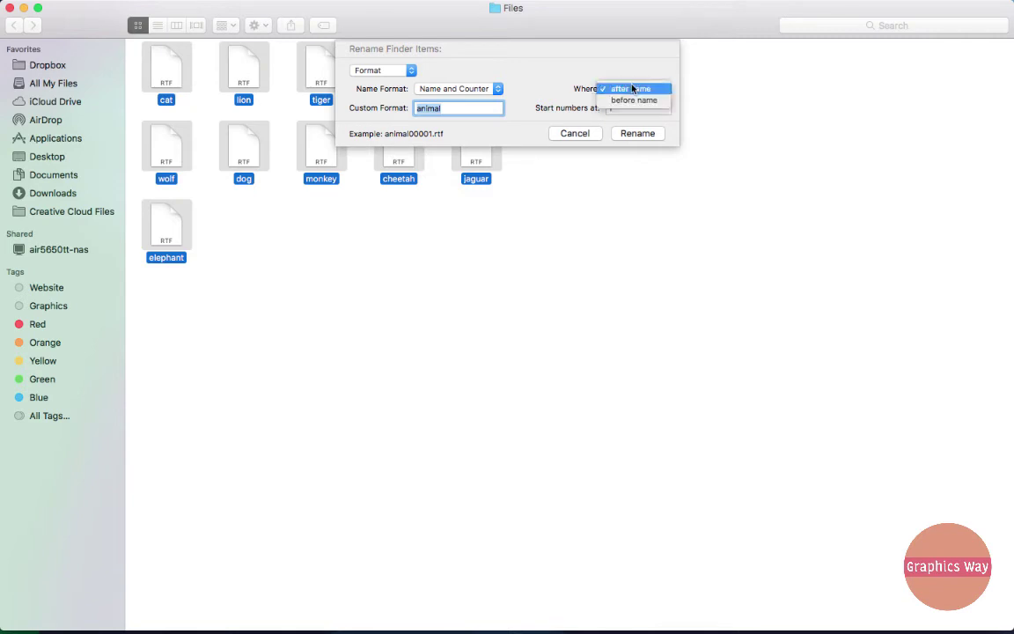
left_click(632, 100)
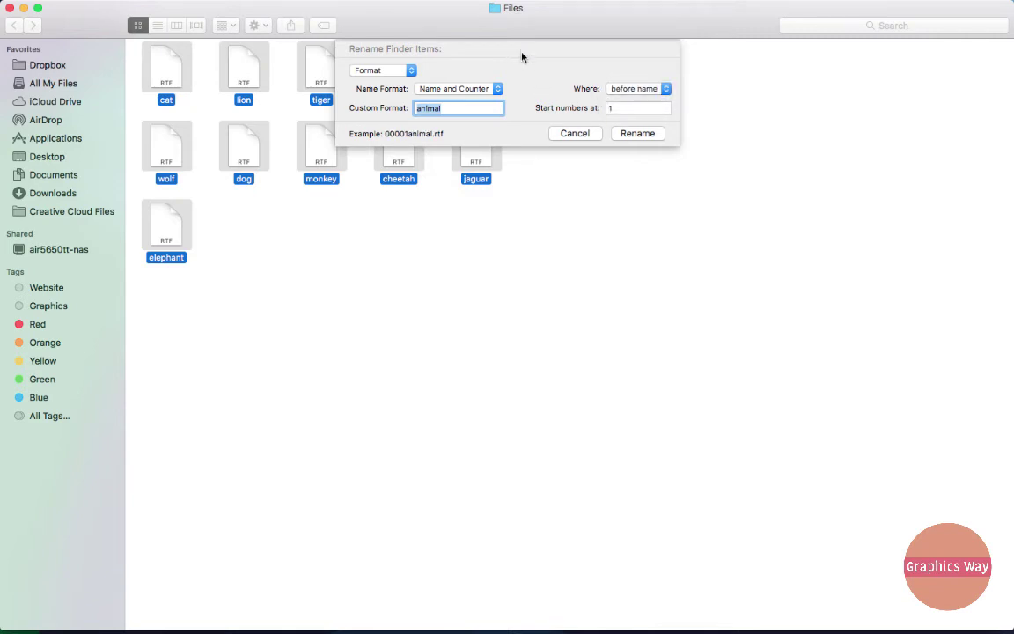
left_click(629, 134)
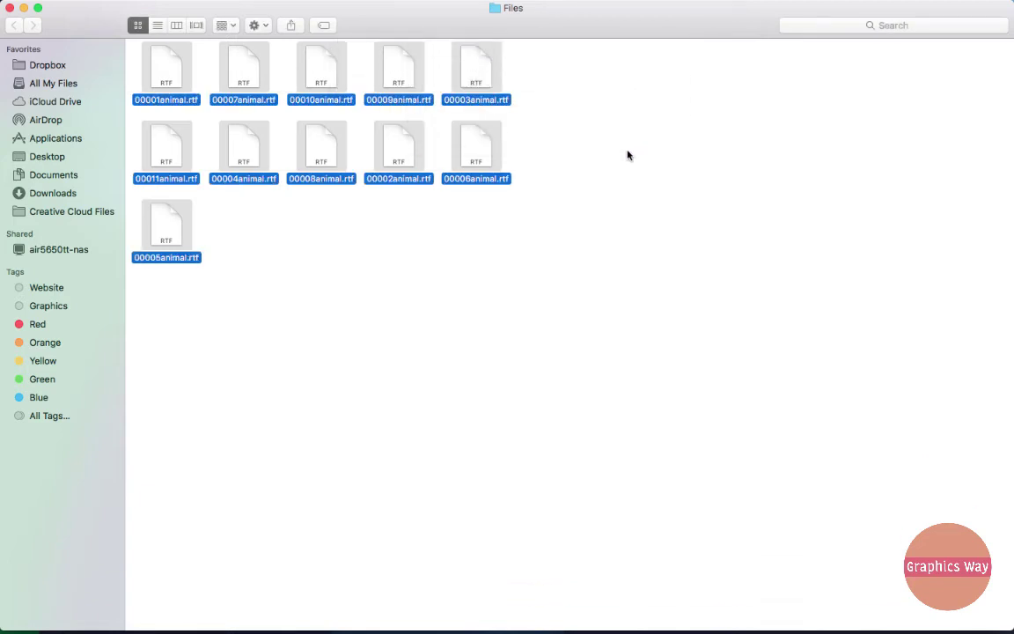
left_click(627, 243)
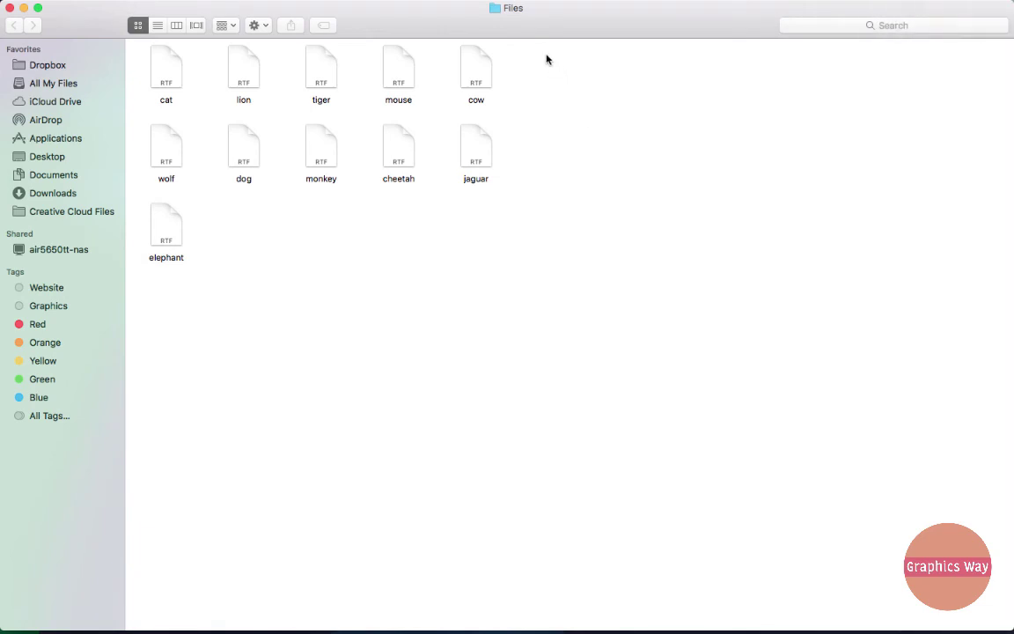
Start a batch rename of all eleven animal files using the Name and Date format, with the date after the name
left_click_drag(546, 56, 159, 300)
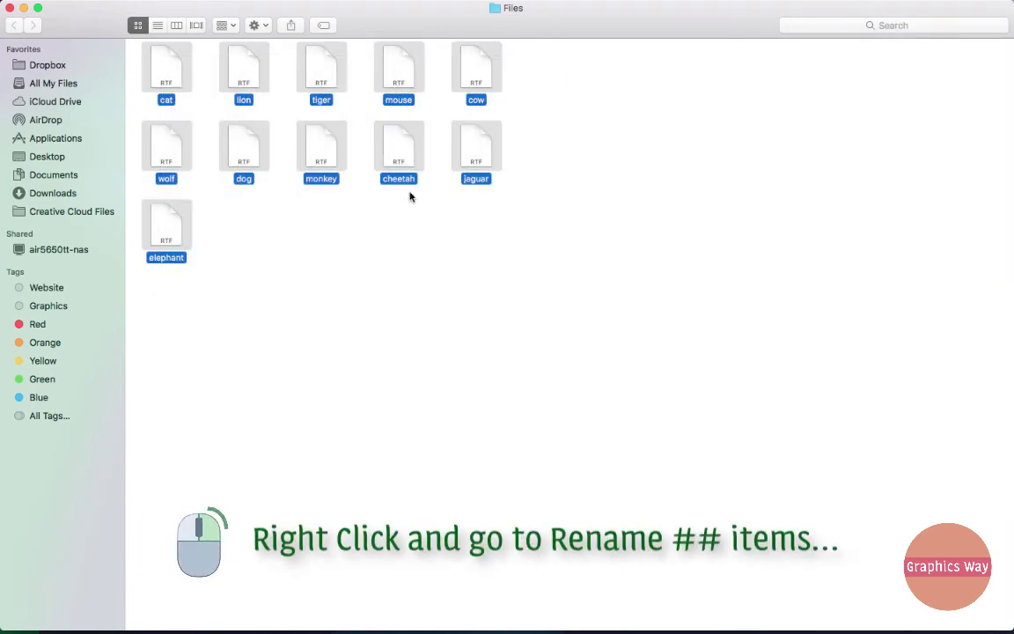
right_click(474, 154)
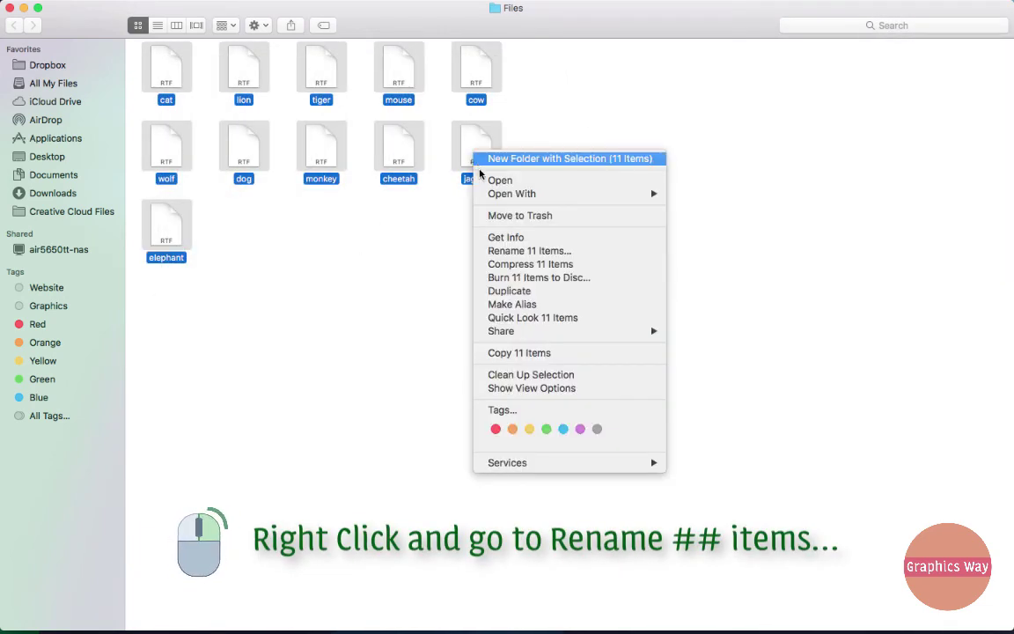
left_click(516, 251)
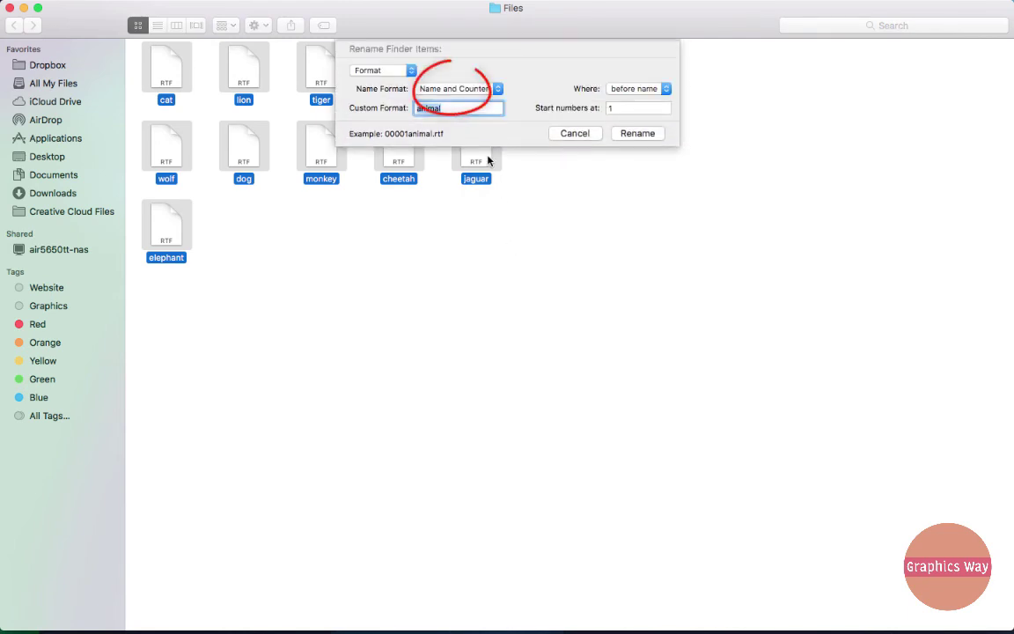
left_click(474, 89)
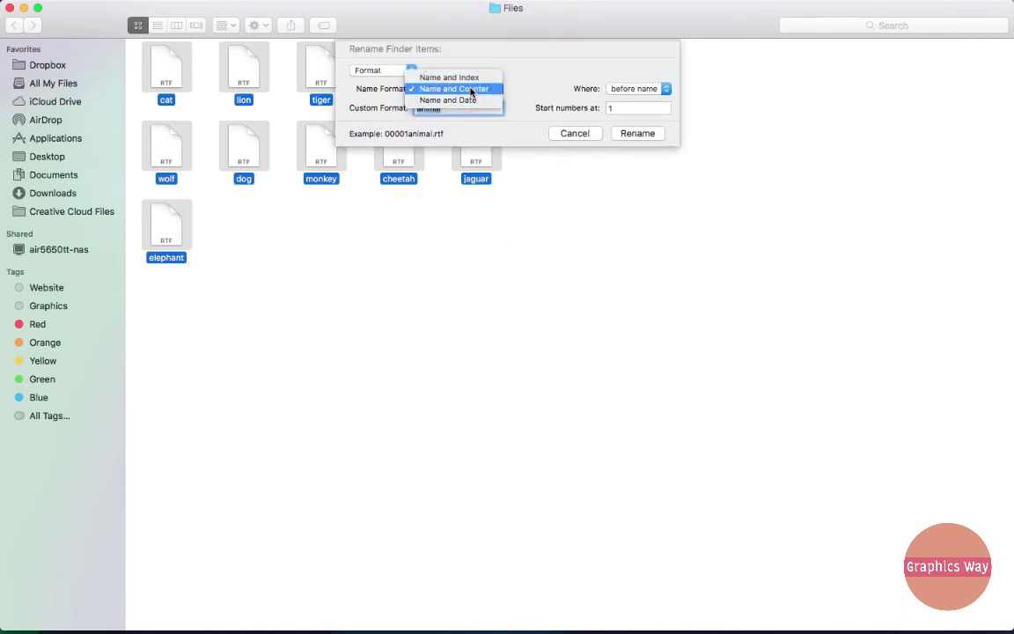
left_click(463, 100)
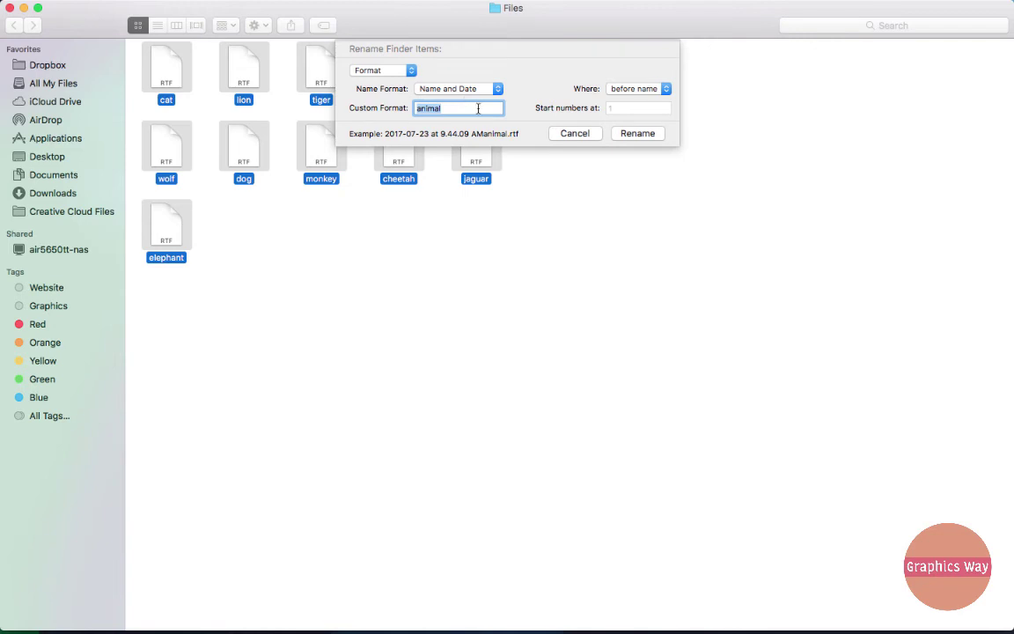
left_click(641, 90)
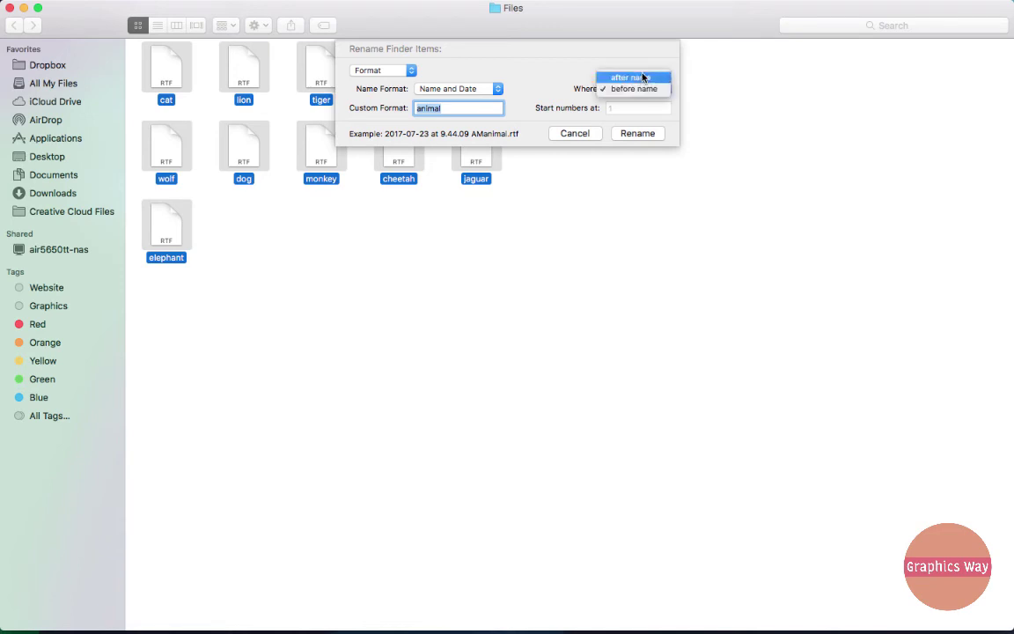
left_click(643, 78)
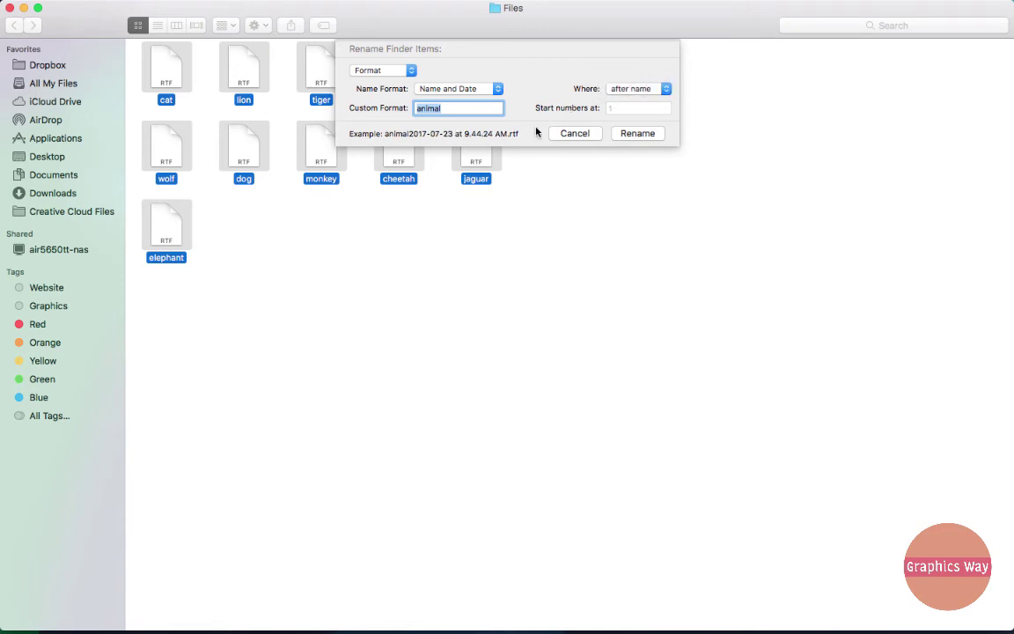
Rename the files with the custom format "animal-" and display the folder as a list
left_click(455, 109)
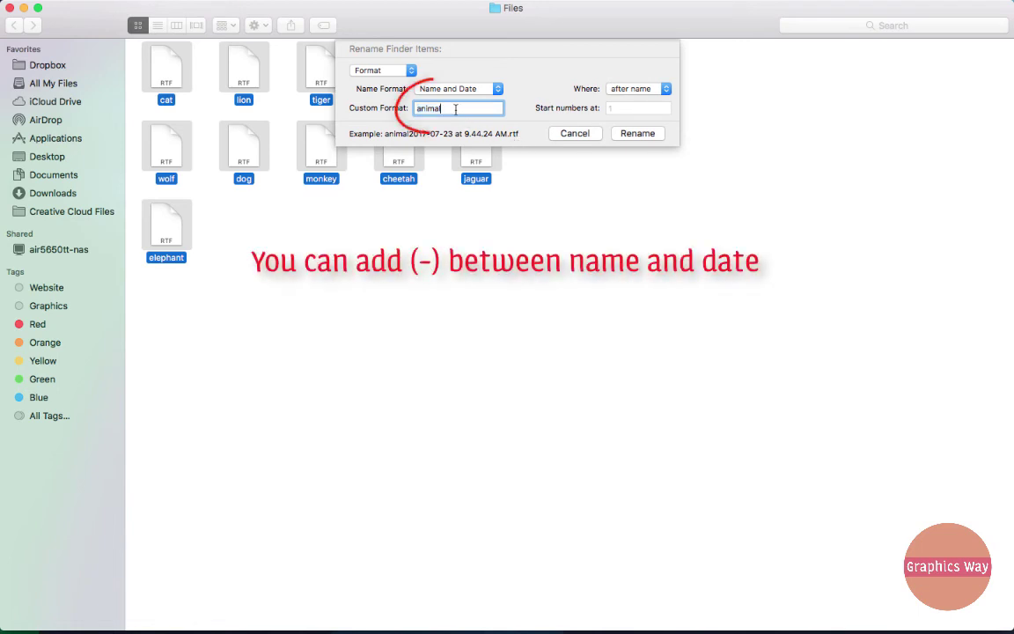
type("-")
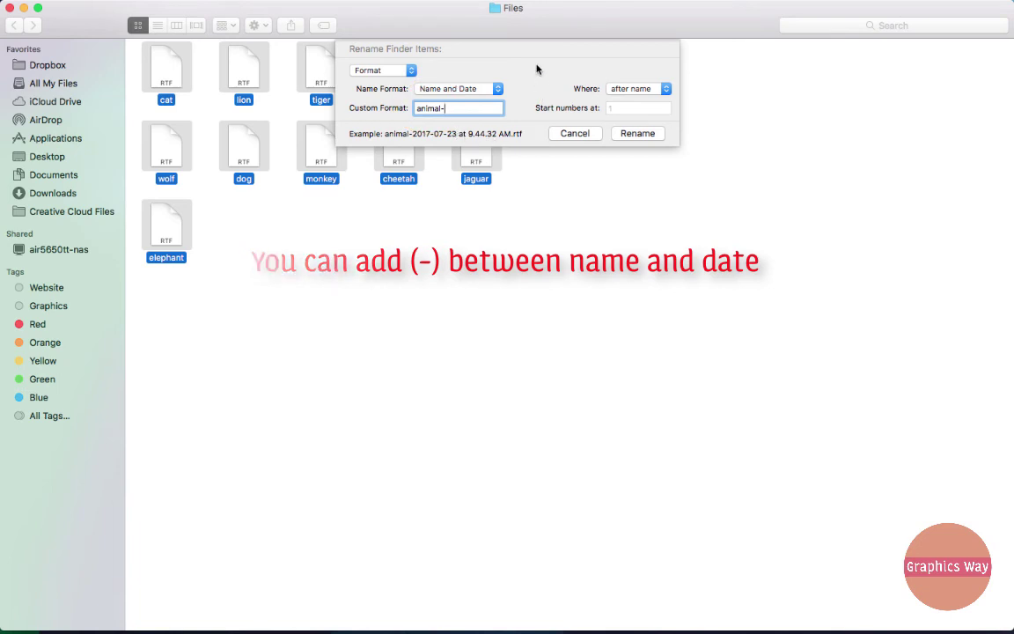
left_click(637, 133)
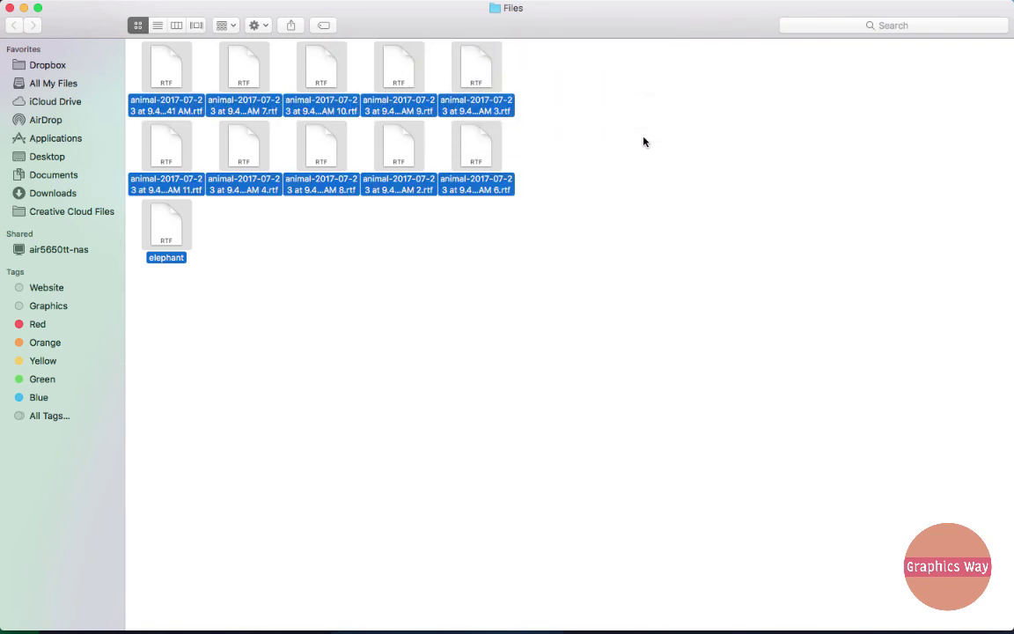
left_click(664, 287)
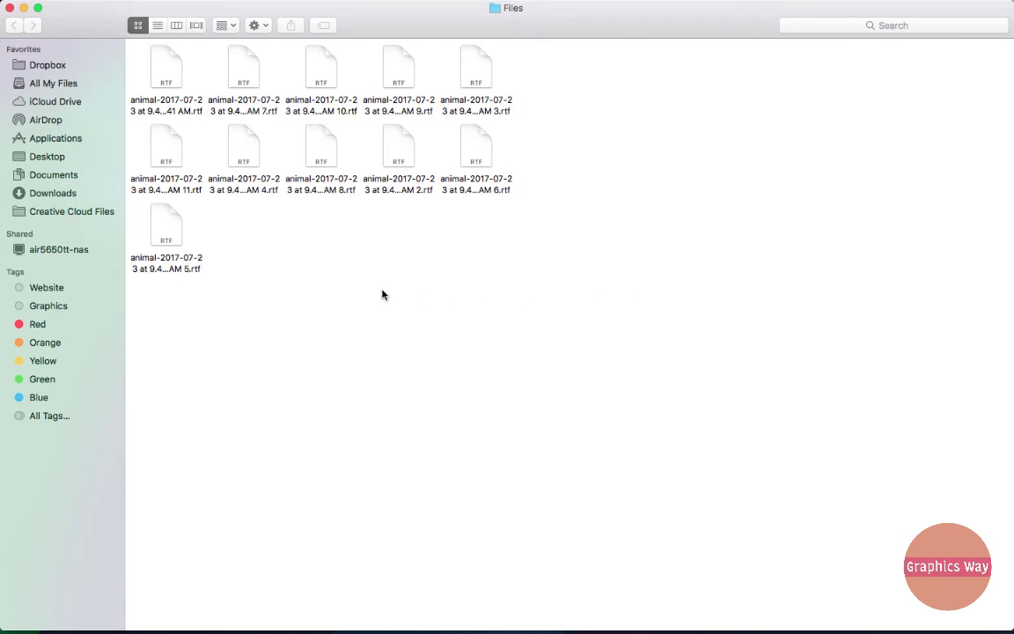
left_click(158, 27)
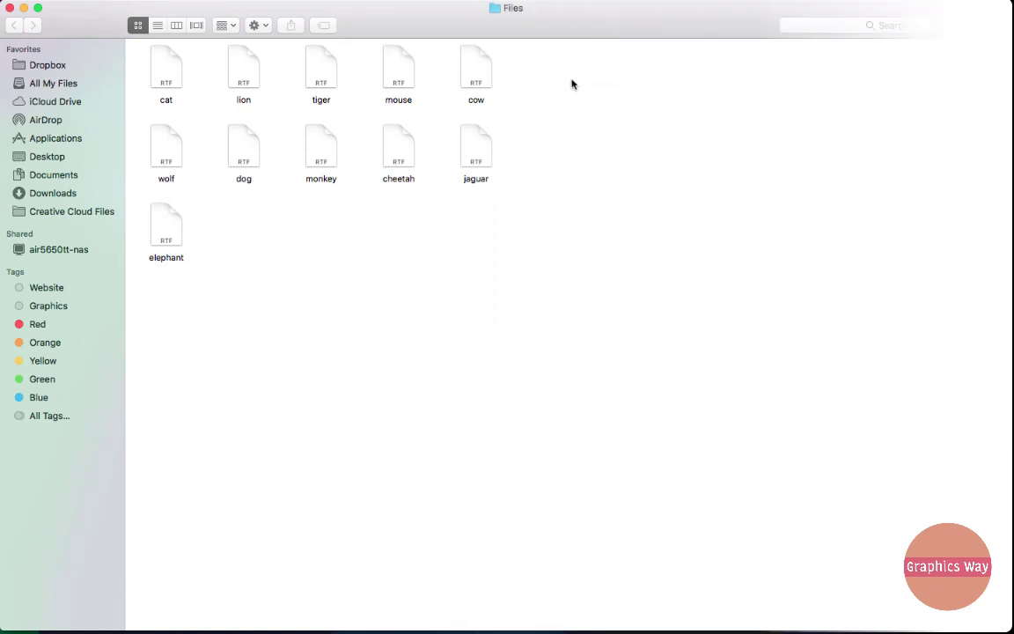
Start another Name and Date batch rename of all eleven animal files, placing the date before the name
left_click_drag(552, 46, 139, 304)
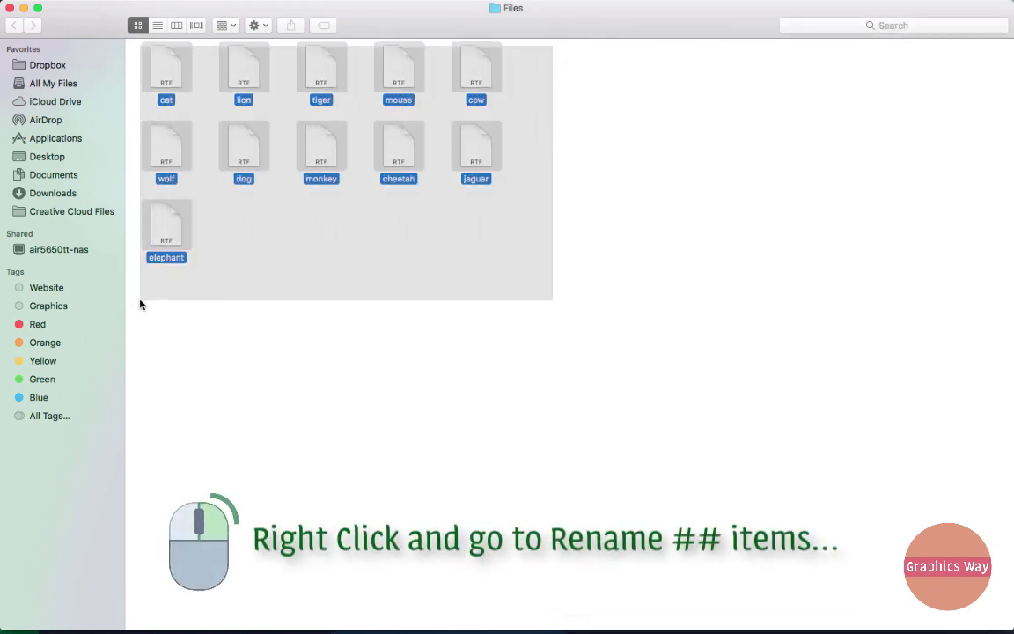
right_click(476, 163)
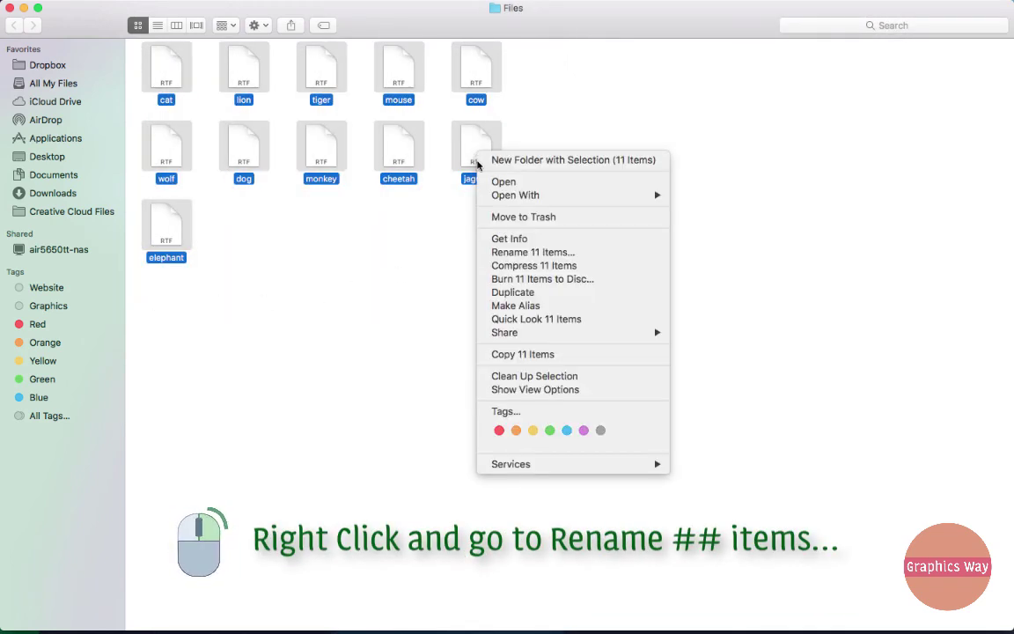
left_click(504, 252)
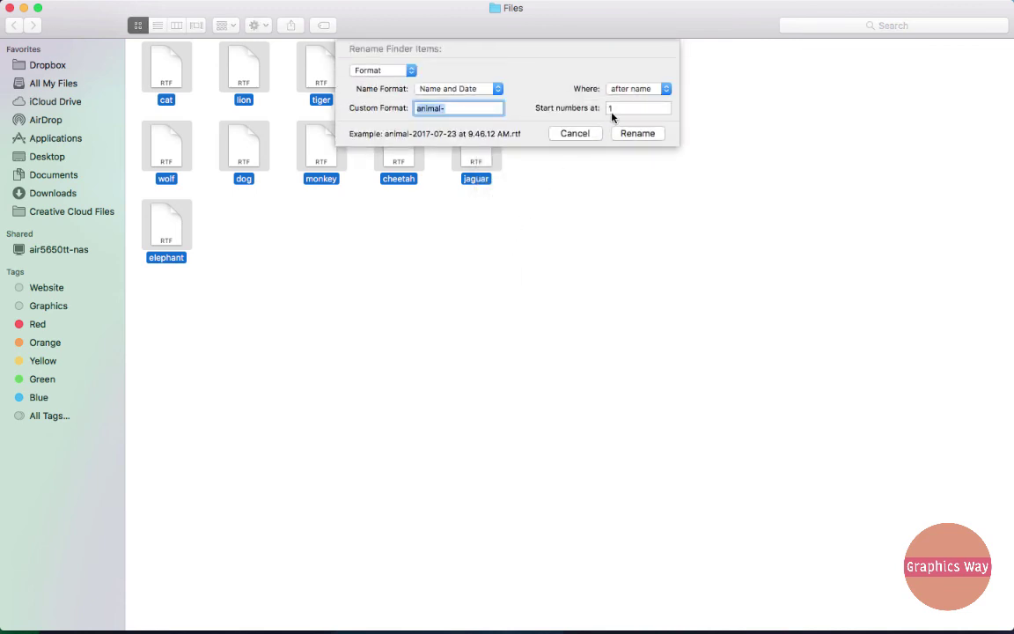
left_click(638, 88)
left_click(649, 91)
left_click(639, 91)
left_click(629, 101)
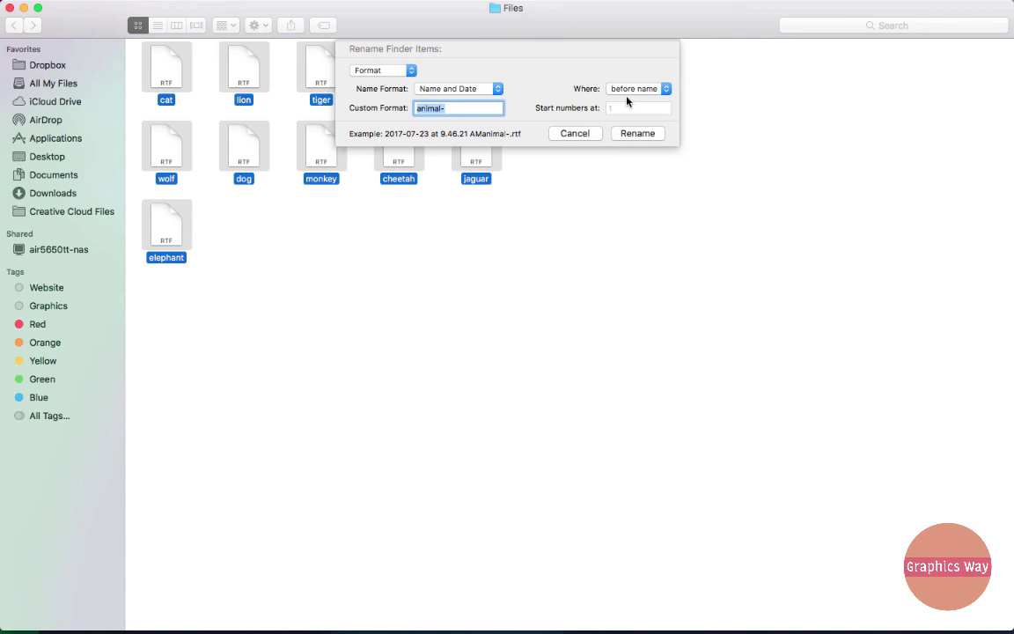
Rename the files with the custom format "-animal" and show the renamed files in list view
left_click(468, 107)
key("BackSpace")
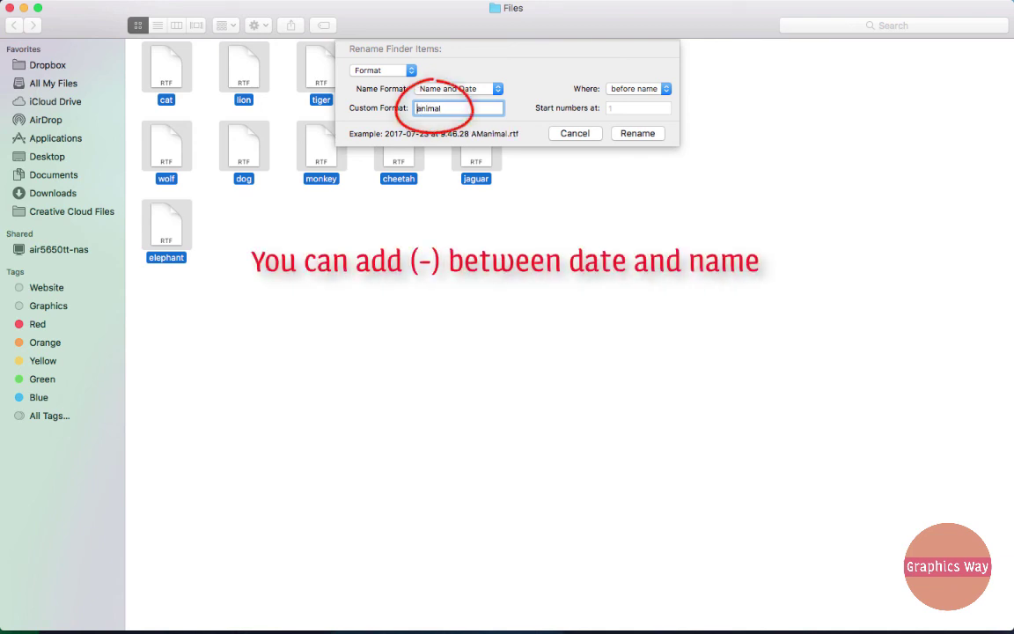
type("-")
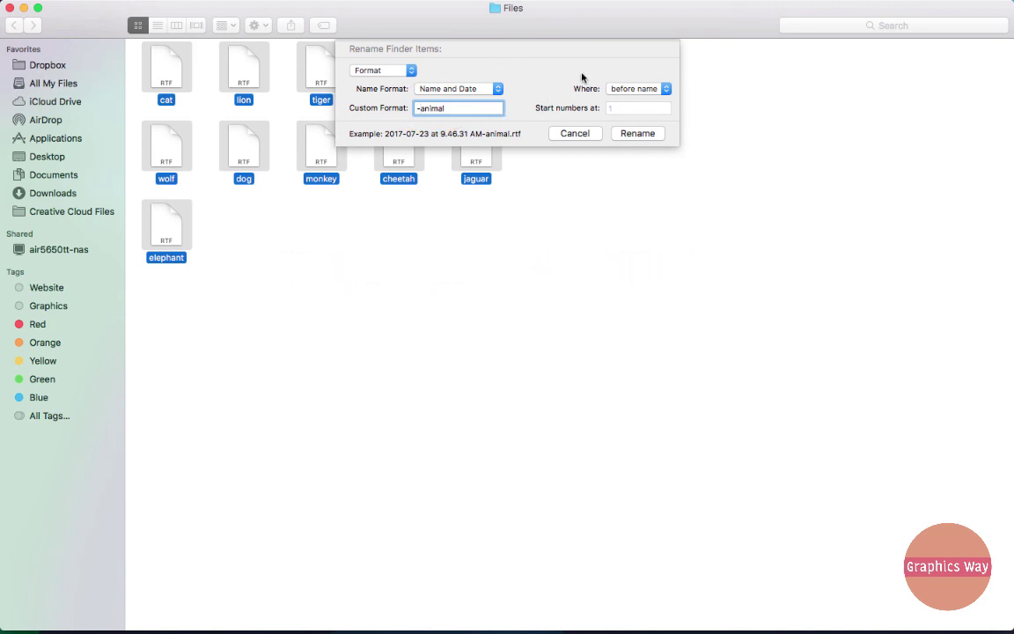
left_click(636, 134)
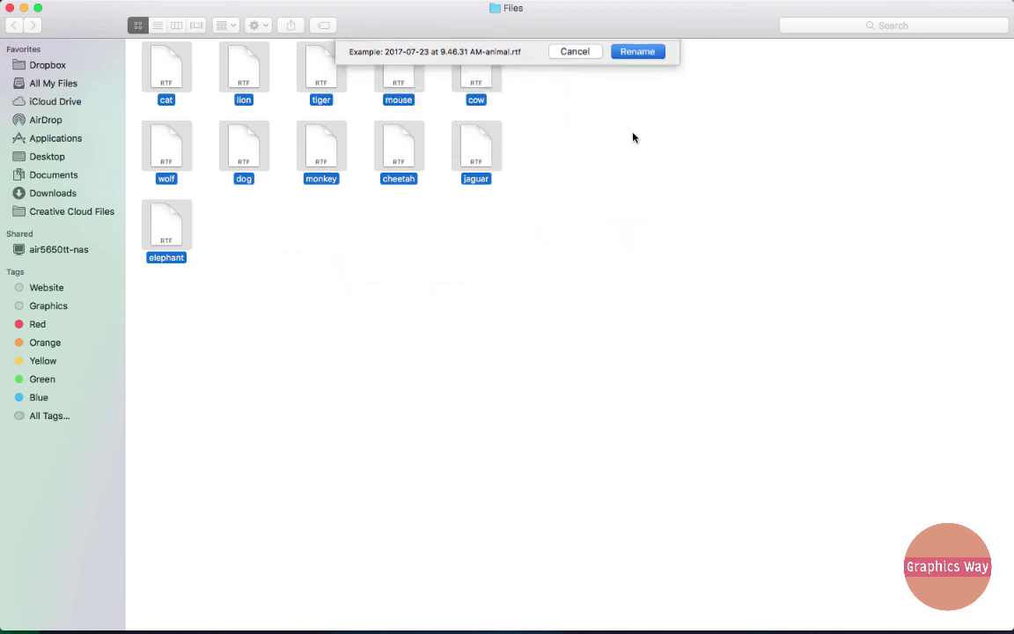
left_click(608, 241)
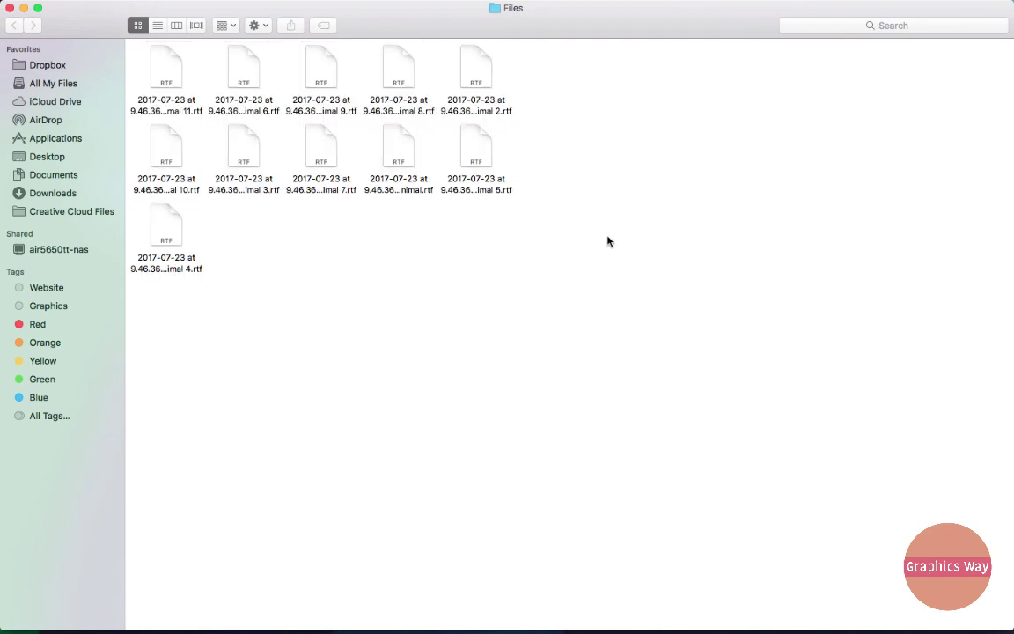
left_click(157, 26)
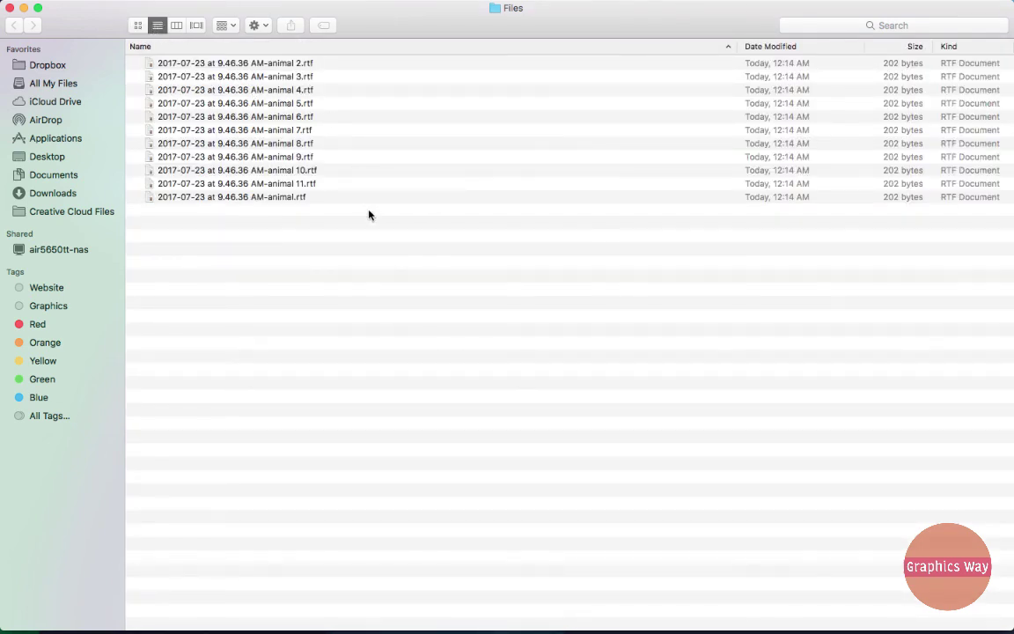